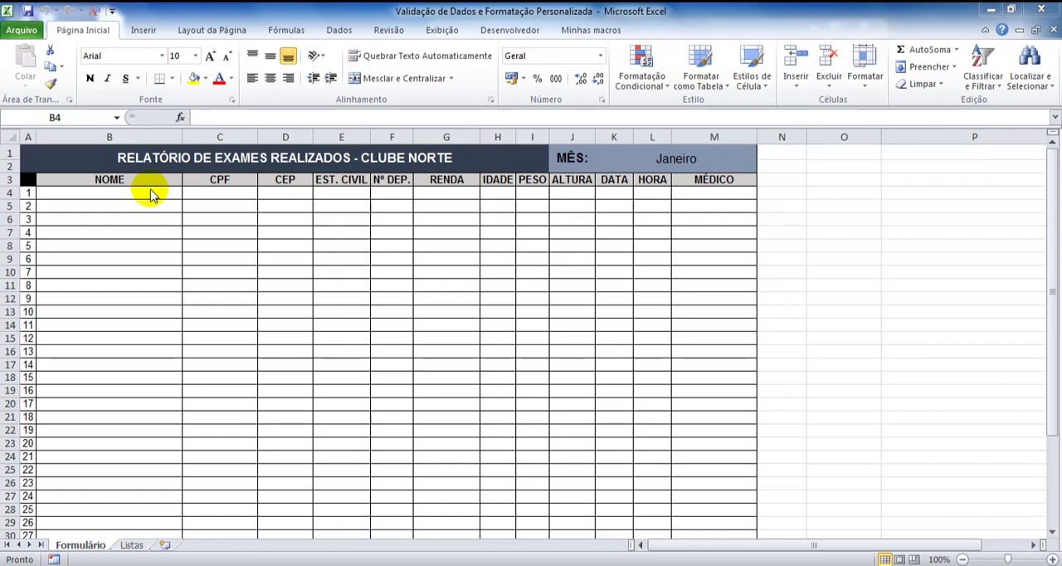
# Add a data validation rule to NOME cell B4 allowing text length (Comprimento do texto) less than or equal to 20
pyautogui.click(151, 194)
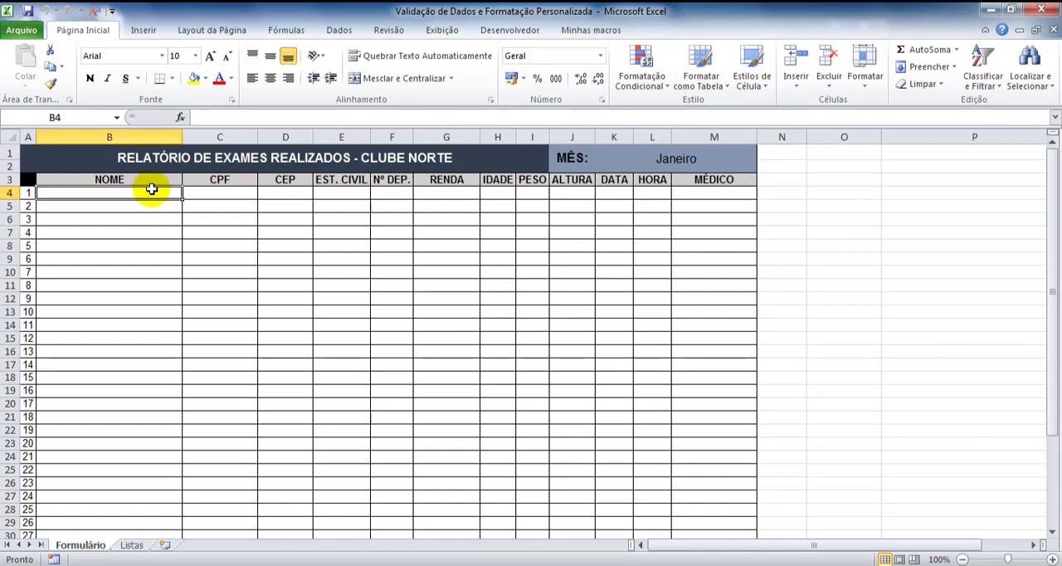
pyautogui.click(338, 30)
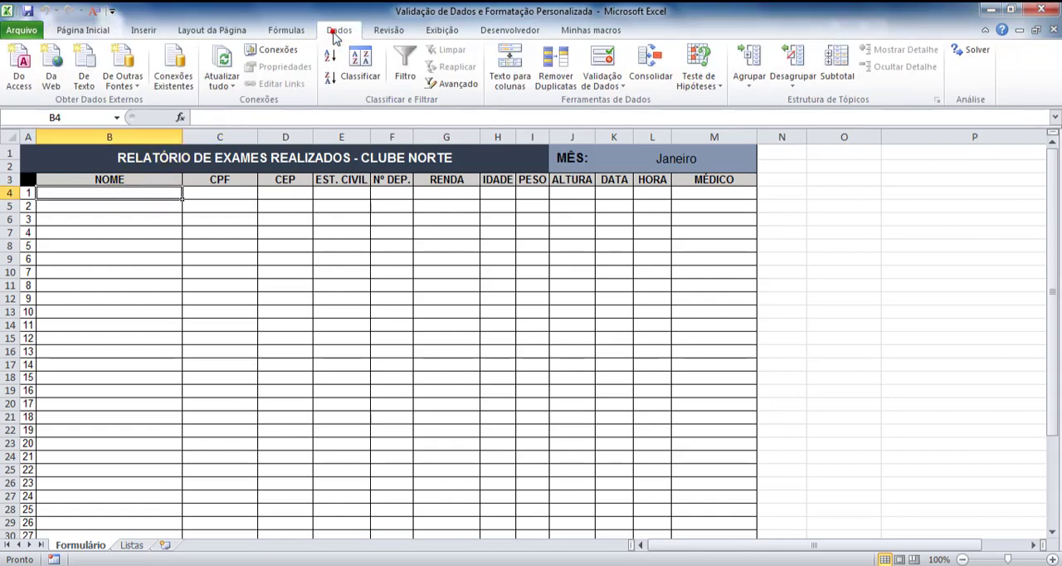
pyautogui.click(615, 88)
pyautogui.click(619, 102)
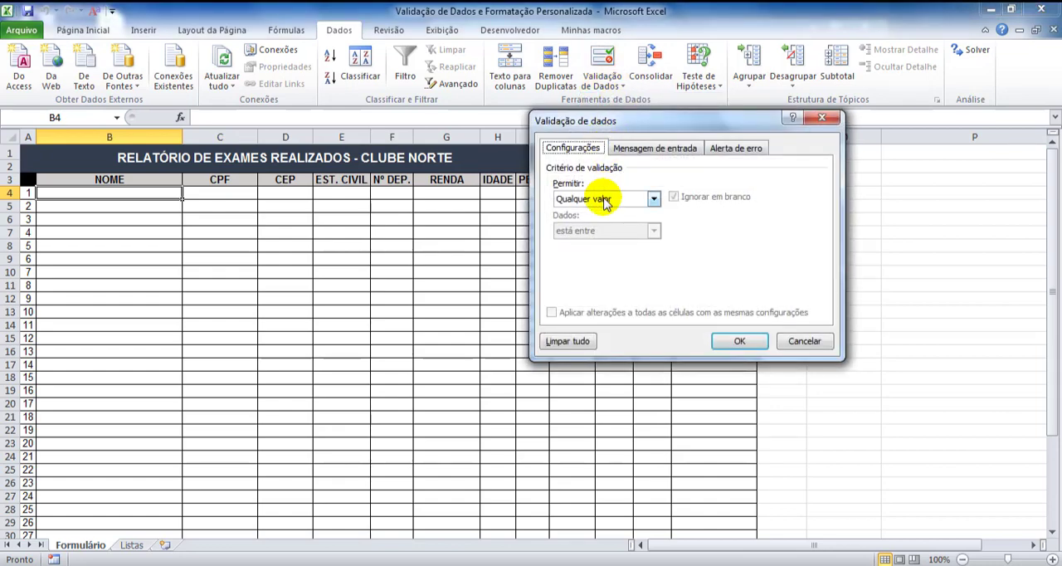
pyautogui.click(605, 200)
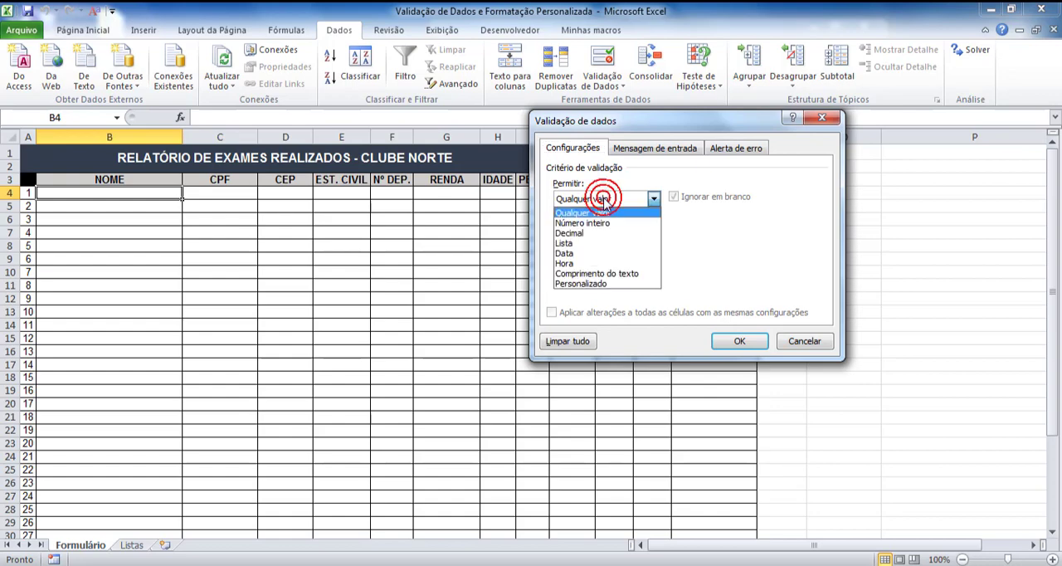
pyautogui.click(625, 275)
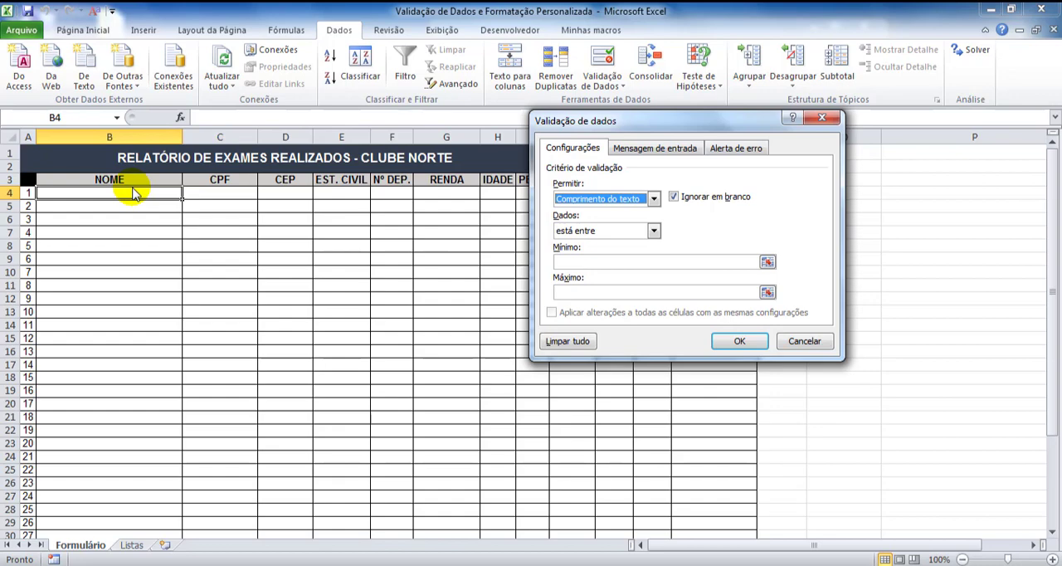
pyautogui.click(653, 232)
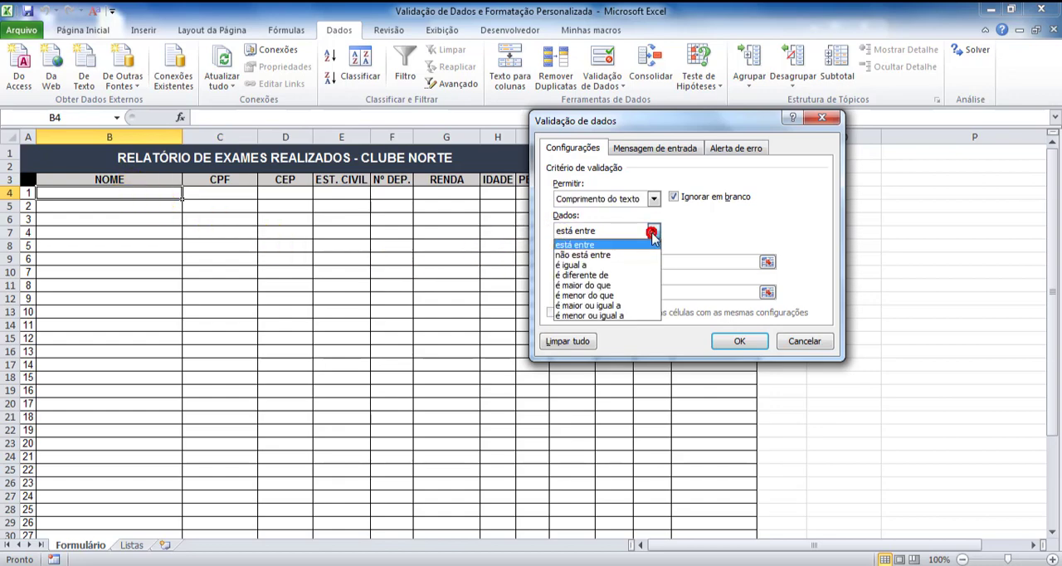
pyautogui.click(612, 317)
pyautogui.click(601, 265)
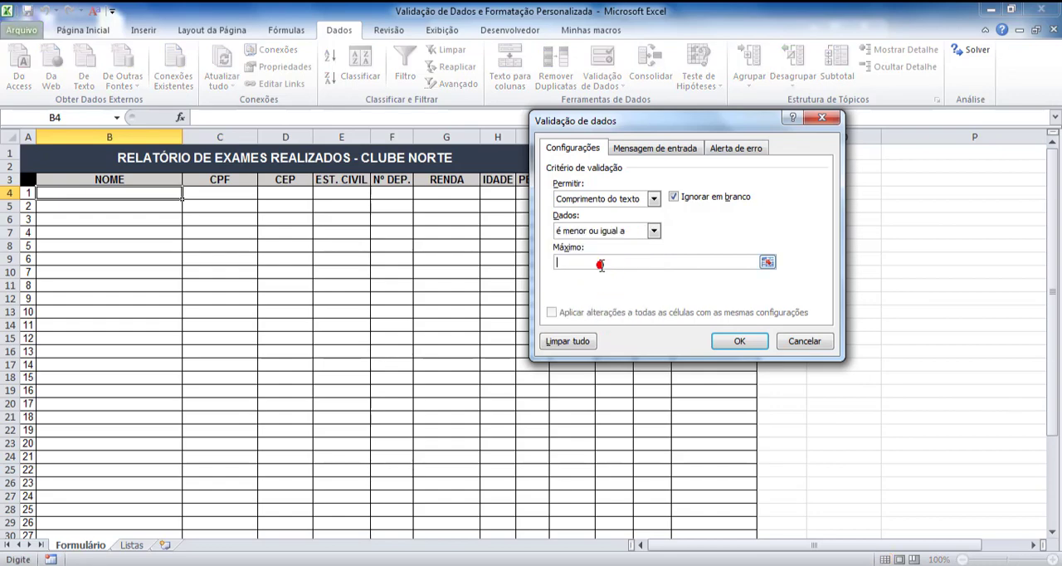
pyautogui.write('20')
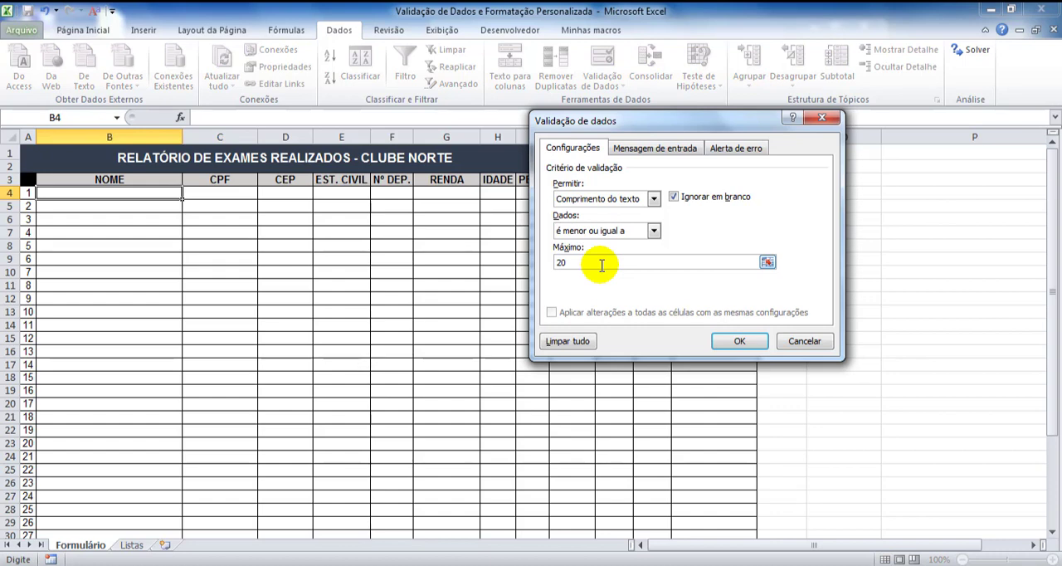
pyautogui.click(737, 339)
# Test the length rule in B4 with the overlong text "fhueifherifheruih ngrgiutrhgigh", cancel the entry and clear the cell
pyautogui.click(150, 194)
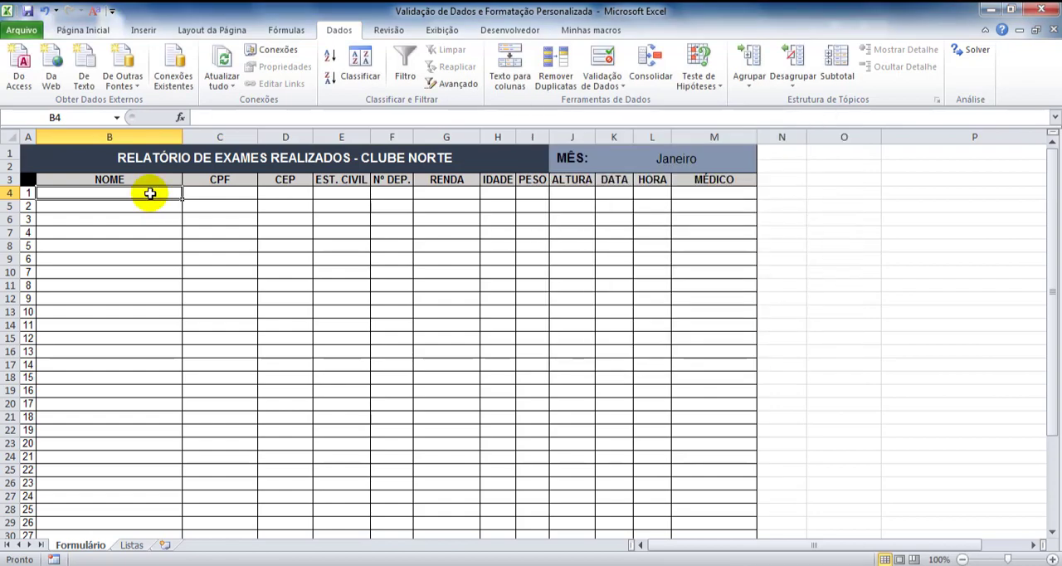
pyautogui.doubleClick(150, 193)
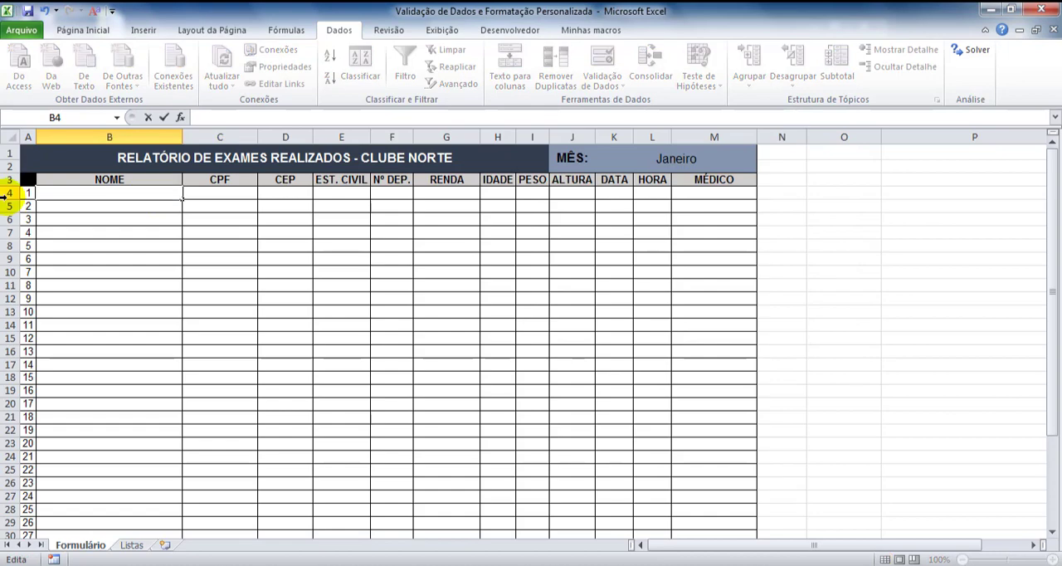
pyautogui.write('fhueifherifheruih ngrgiutrhgigh')
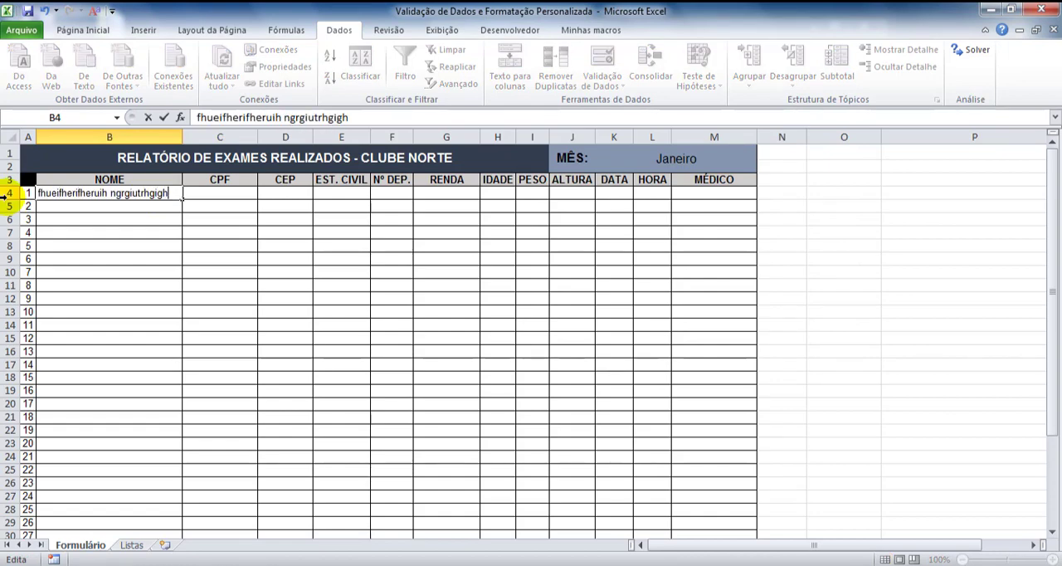
pyautogui.press('Return')
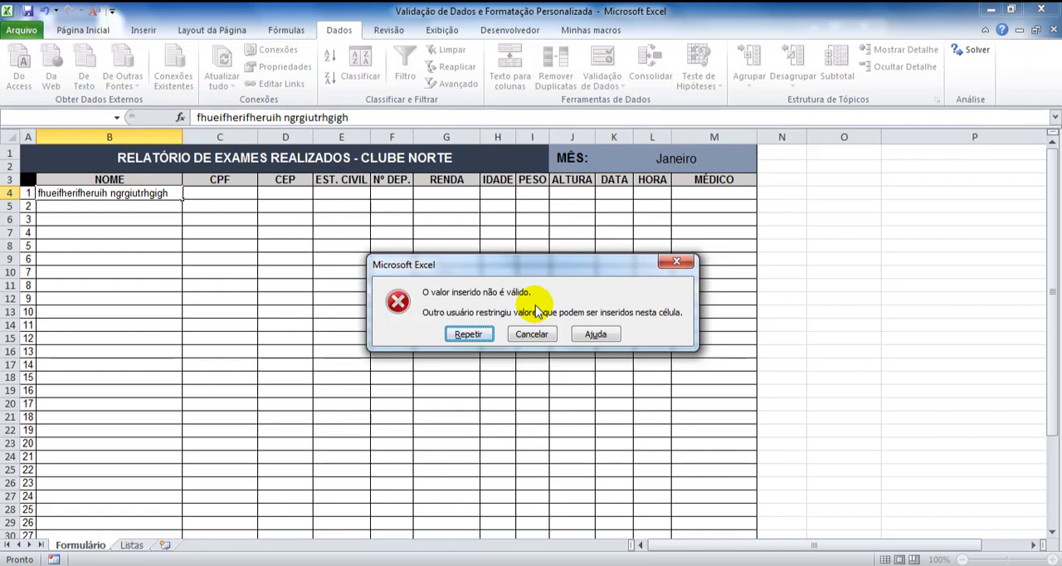
pyautogui.click(531, 334)
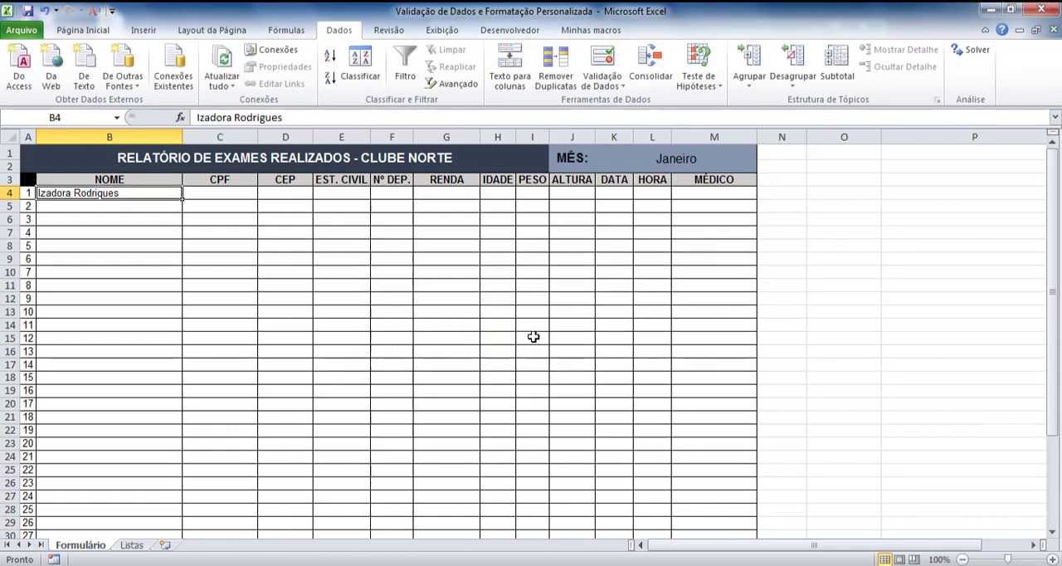
pyautogui.press('Delete')
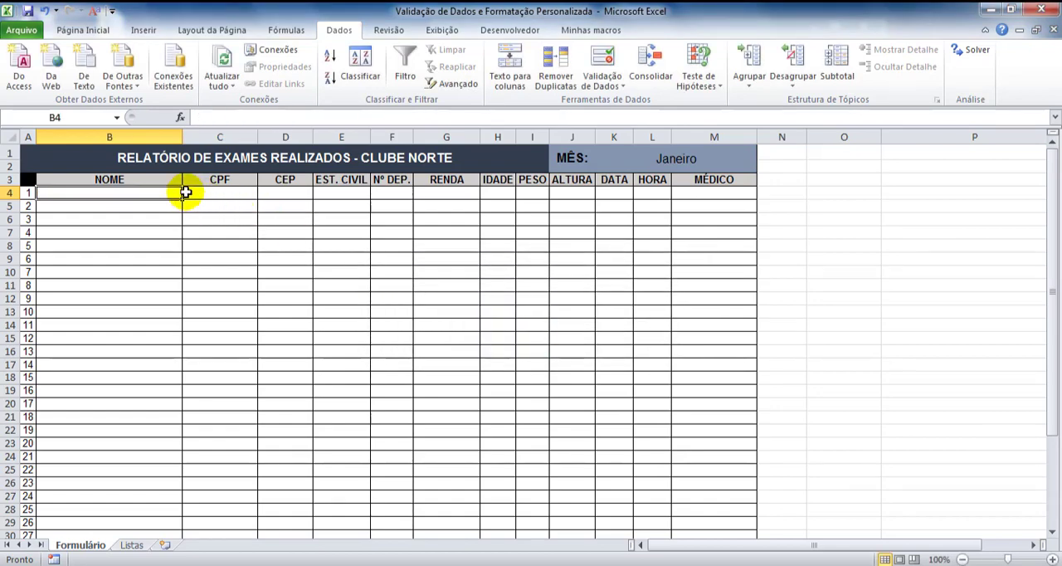
# Format CPF cell C4 with the Especial number category, type CIC, for locale Português (Brasil)
pyautogui.click(199, 193)
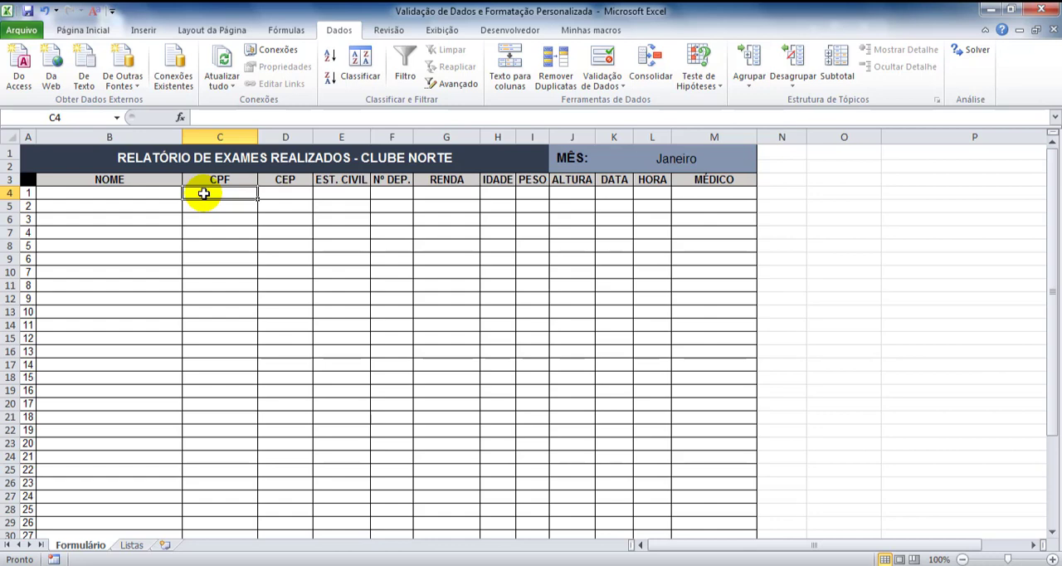
pyautogui.click(93, 30)
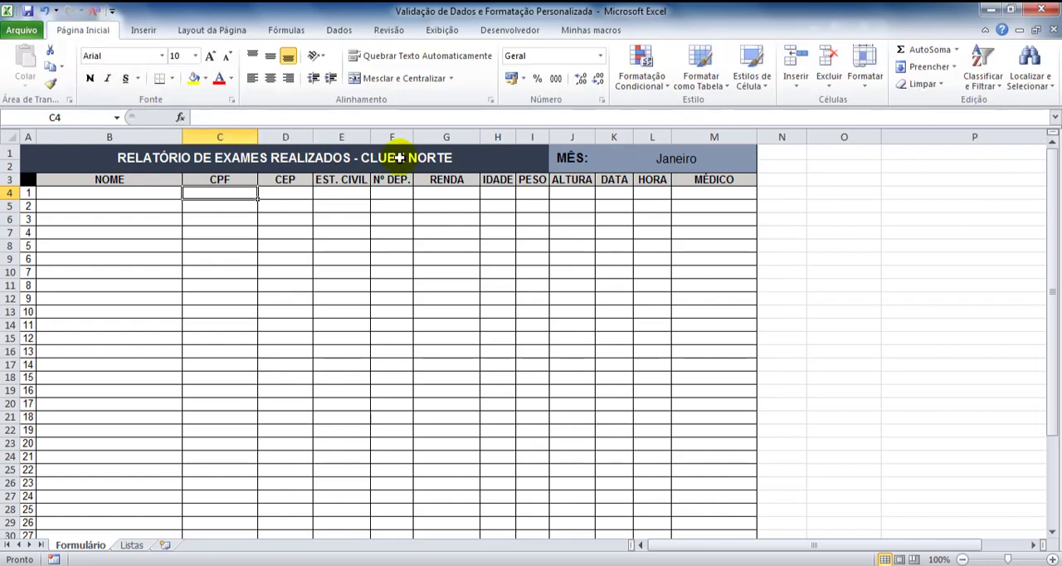
pyautogui.click(602, 100)
pyautogui.moveTo(599, 67); pyautogui.dragTo(565, 66)
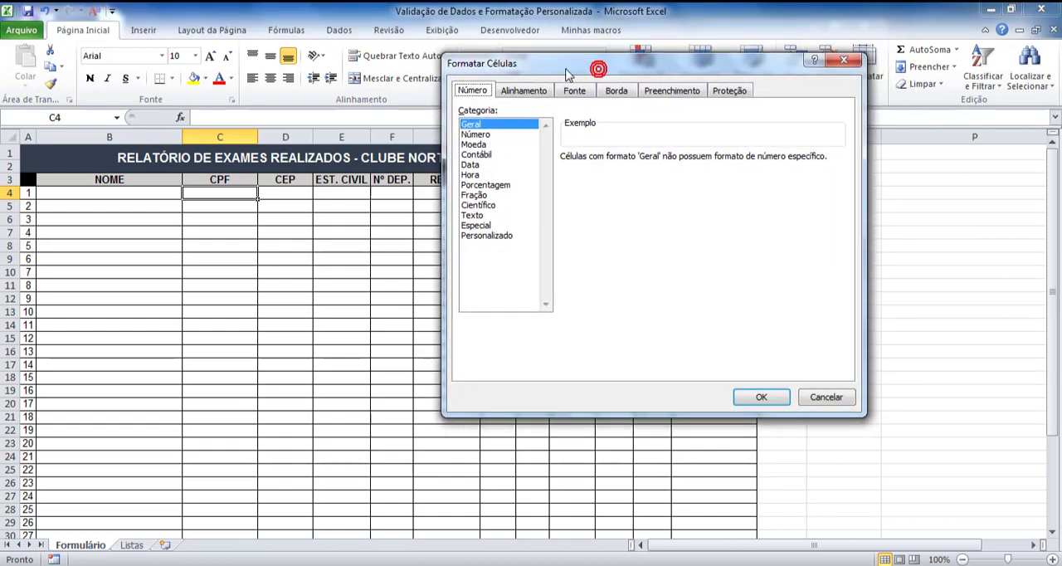
pyautogui.click(491, 227)
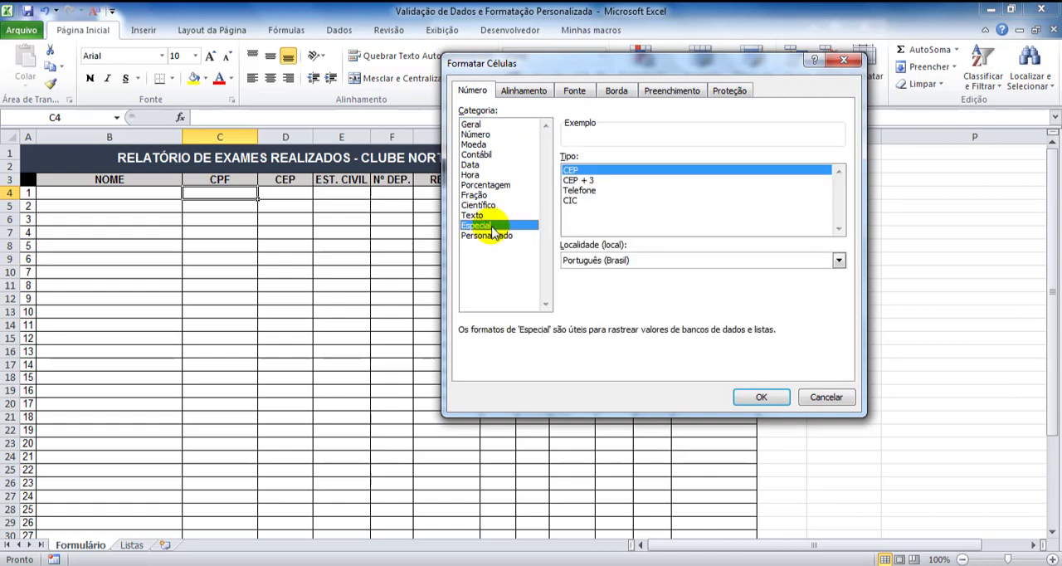
pyautogui.click(570, 201)
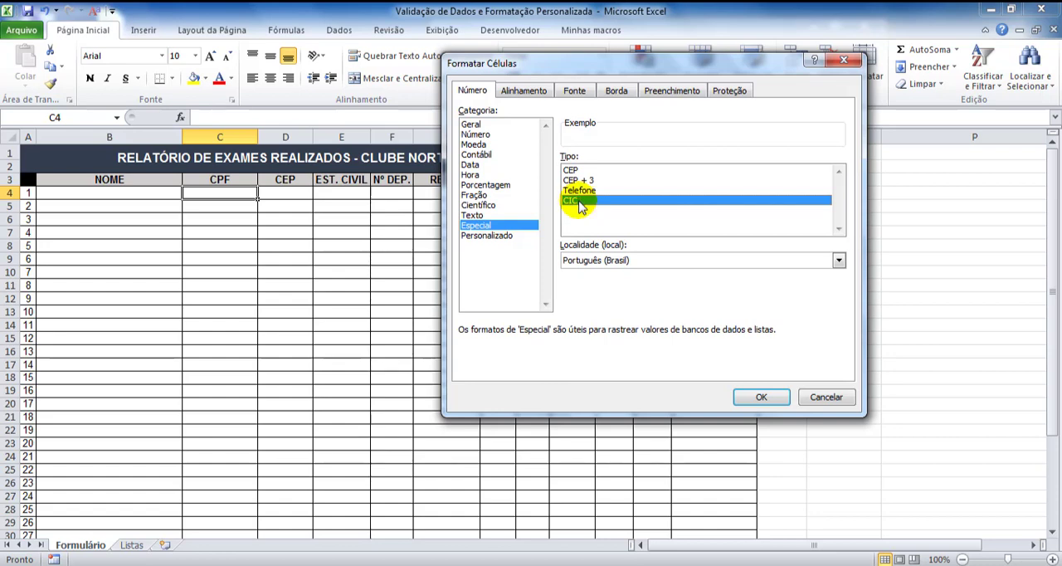
pyautogui.click(761, 398)
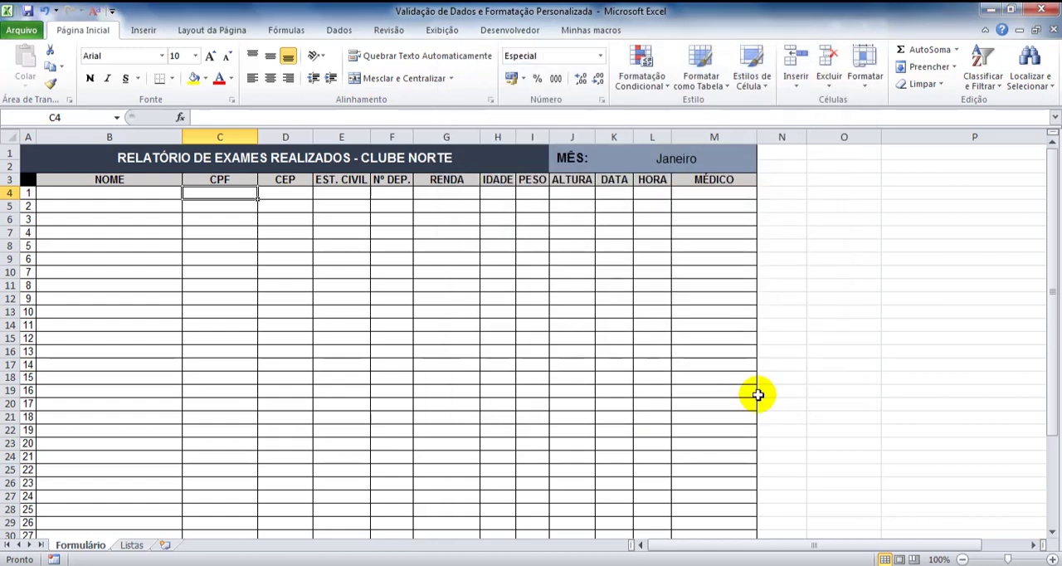
# Enter an 11-digit sample CPF number in cell C4, without any separators
pyautogui.write('123')
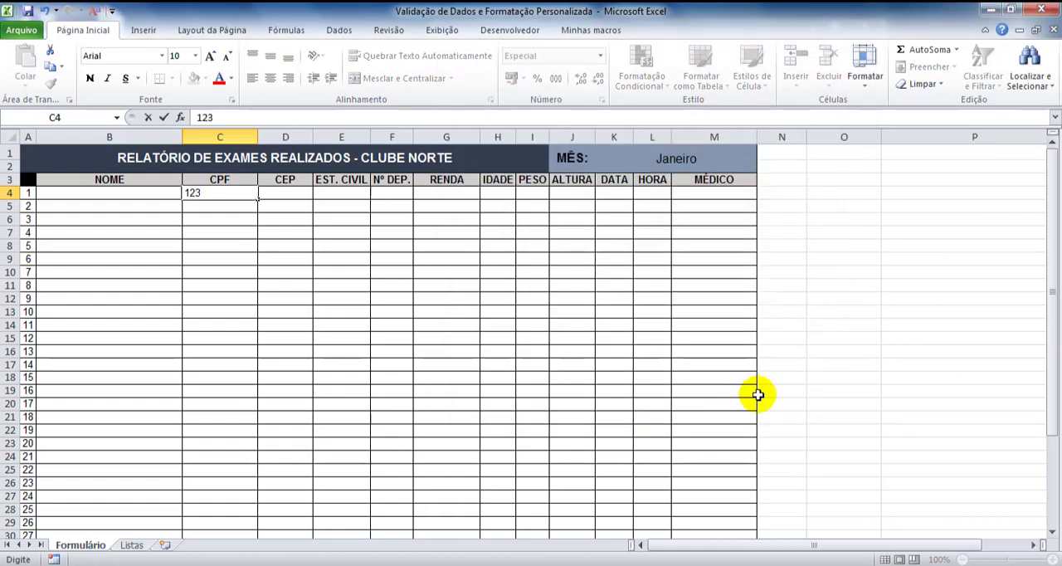
pyautogui.write('45678901')
pyautogui.press('Return')
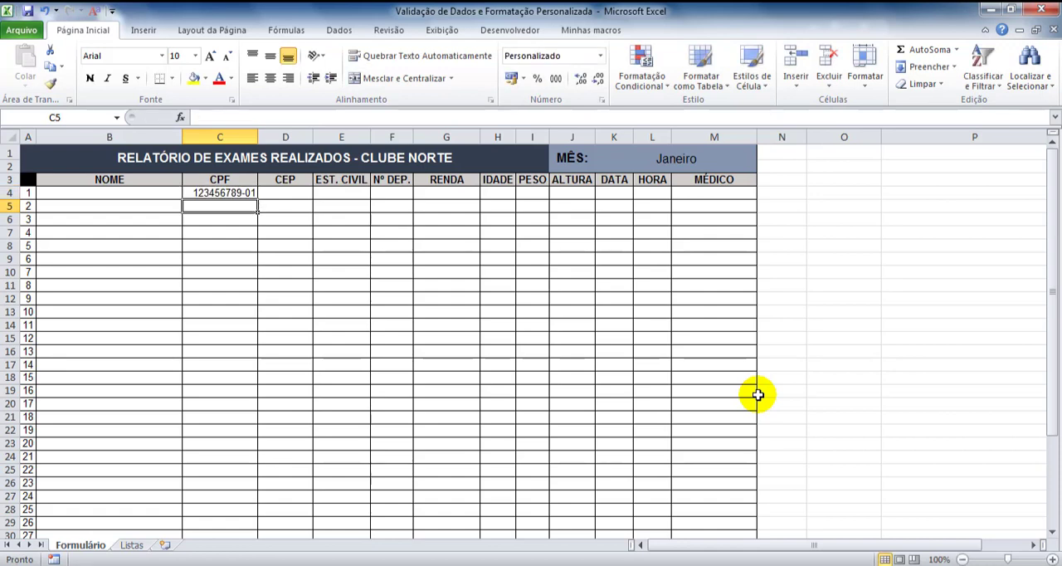
# Change the number format of C4 to the custom (Personalizado) code 000"."000"."000-00
pyautogui.click(238, 192)
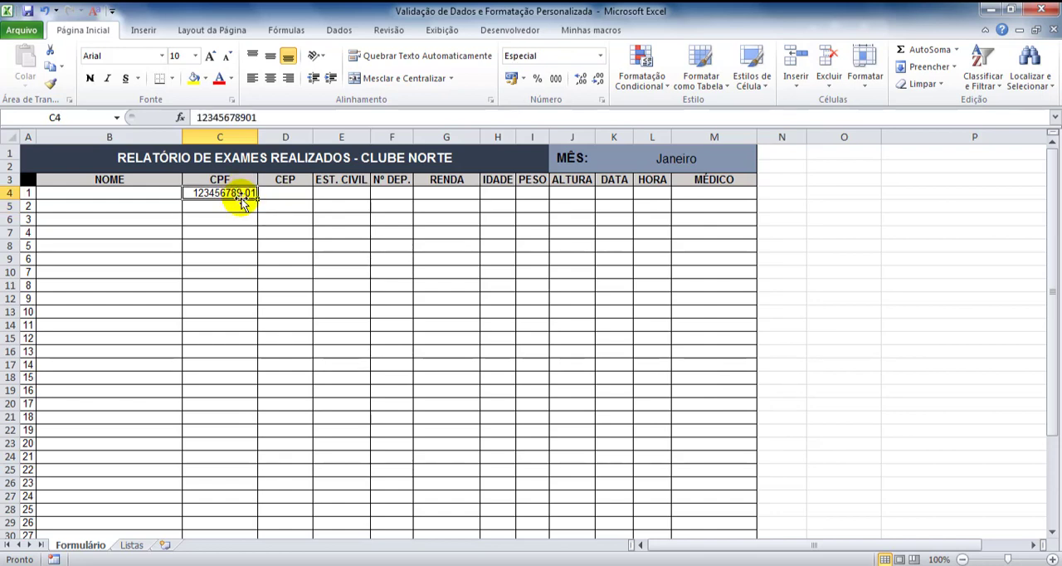
pyautogui.click(601, 100)
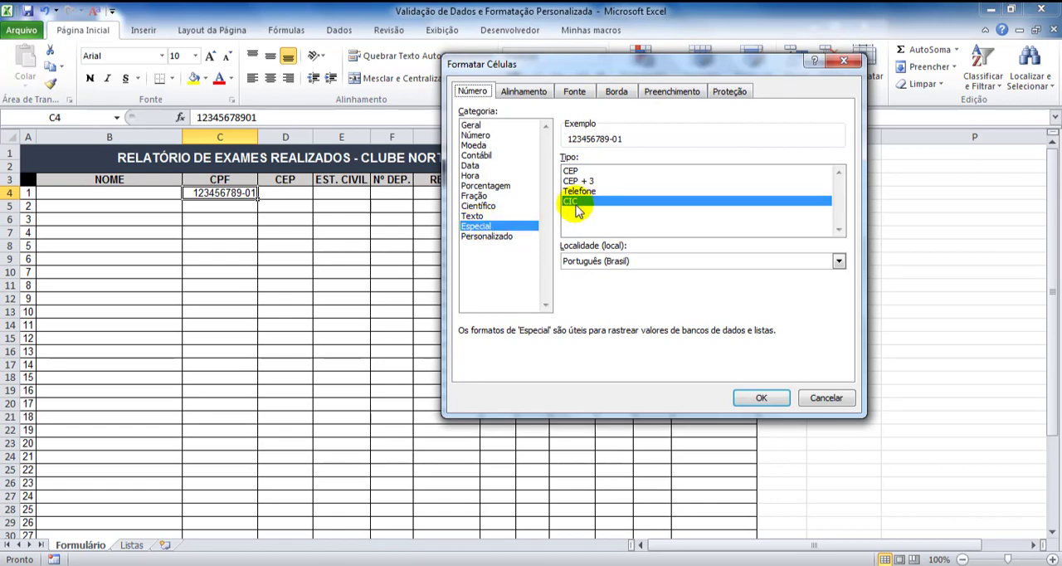
pyautogui.click(469, 236)
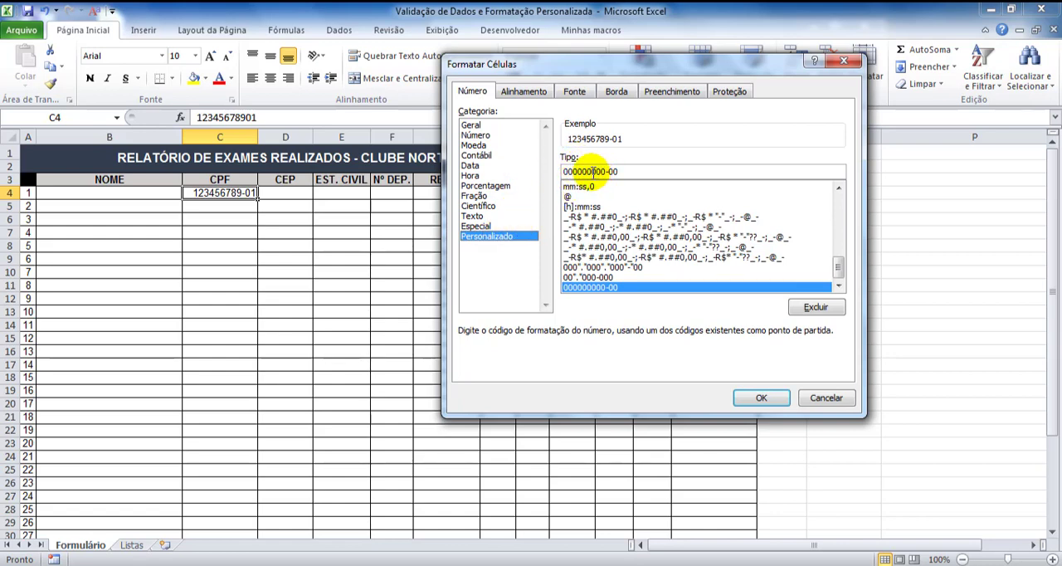
pyautogui.click(592, 173)
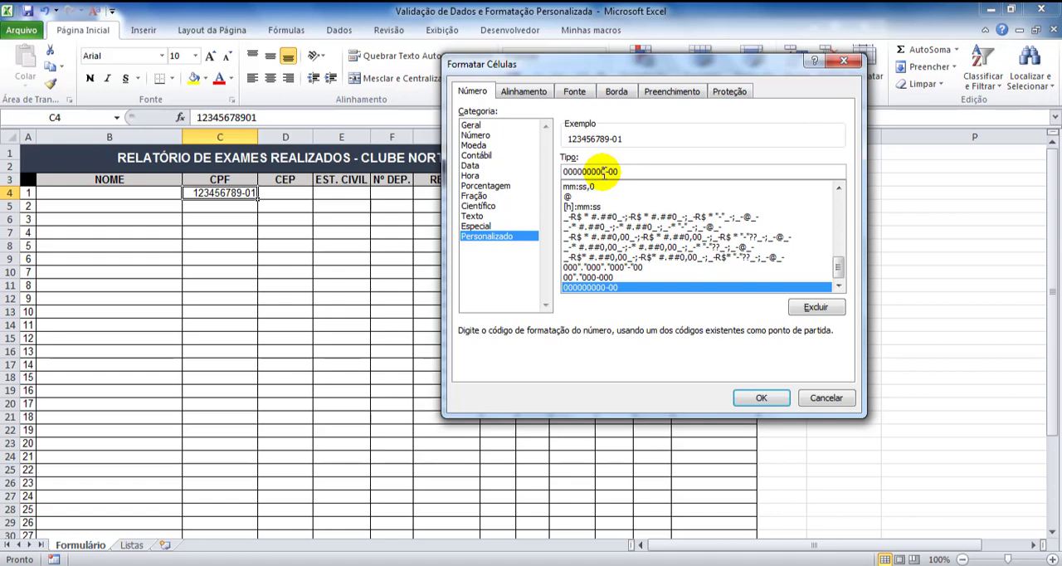
pyautogui.write('".')
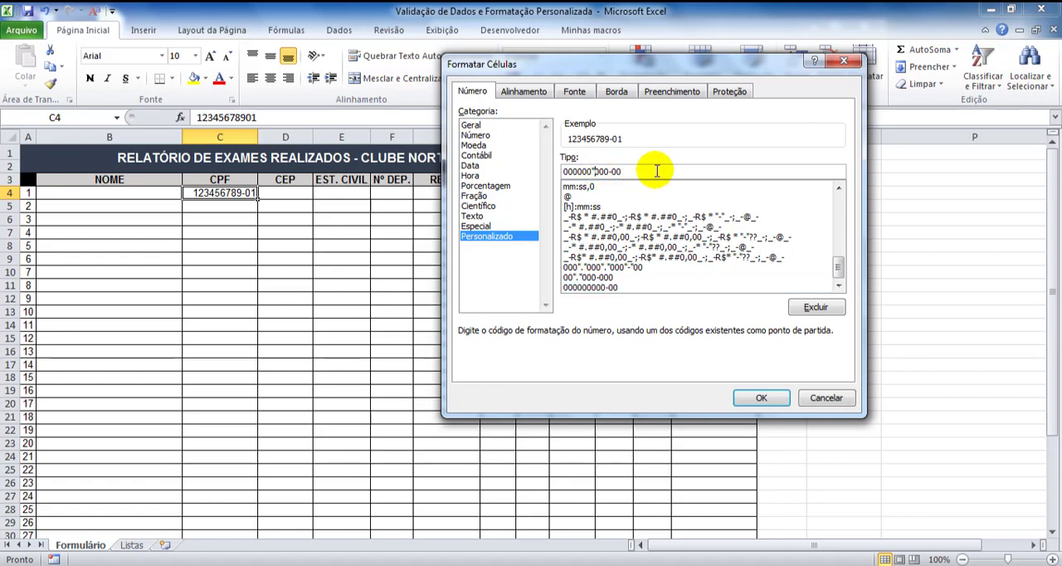
pyautogui.write('"')
pyautogui.click(575, 172)
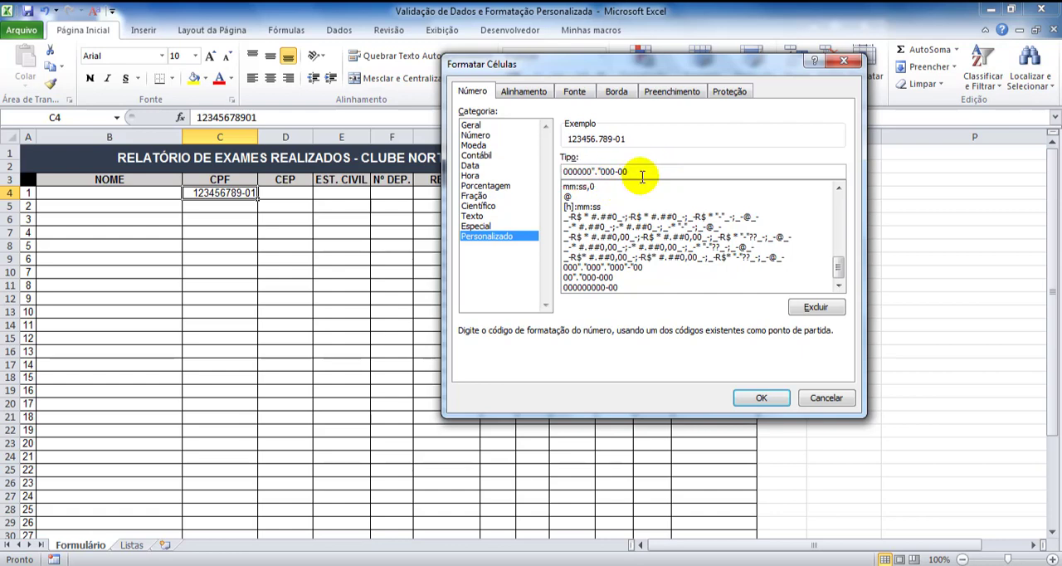
pyautogui.write('"."')
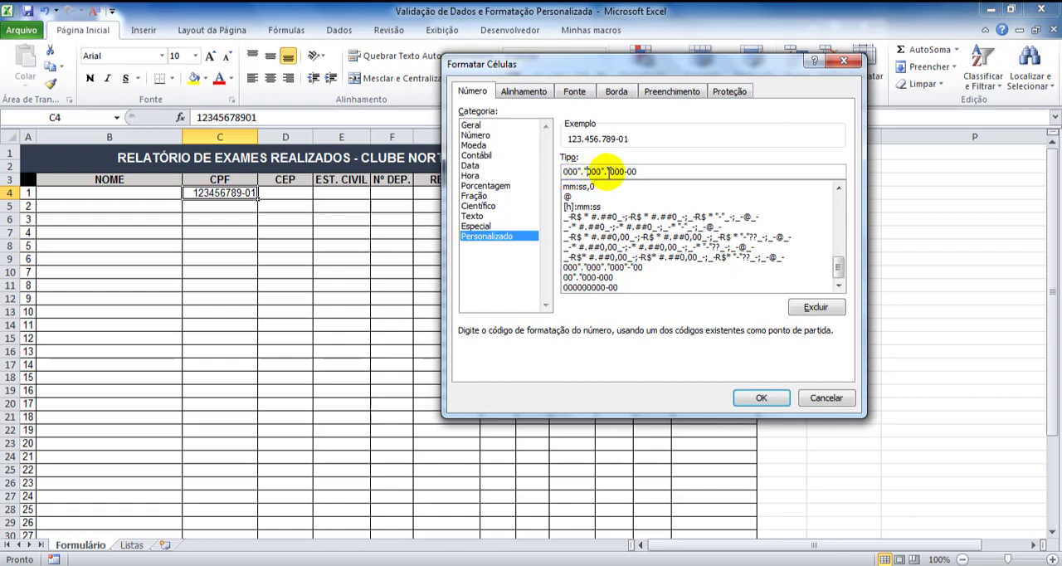
pyautogui.click(773, 398)
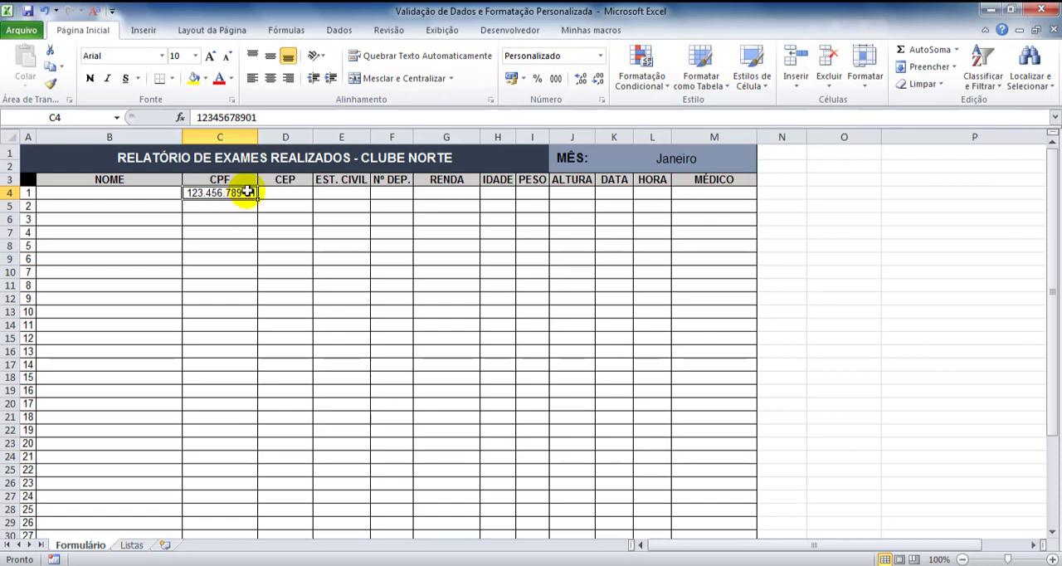
# Add data validation to CPF cell C4 allowing Comprimento do texto, é menor ou igual a, with a maximum of 11
pyautogui.click(345, 29)
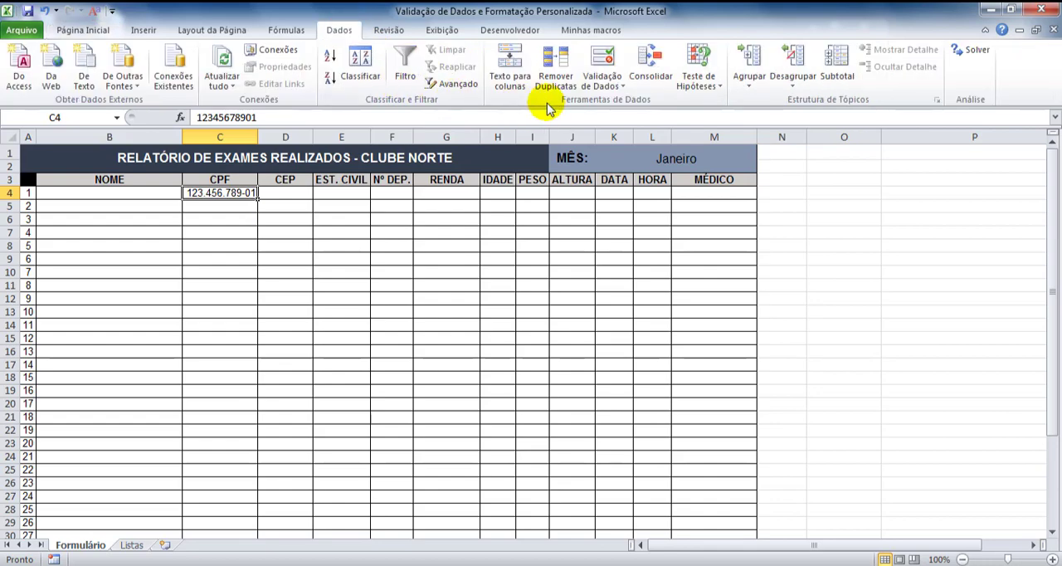
pyautogui.click(612, 86)
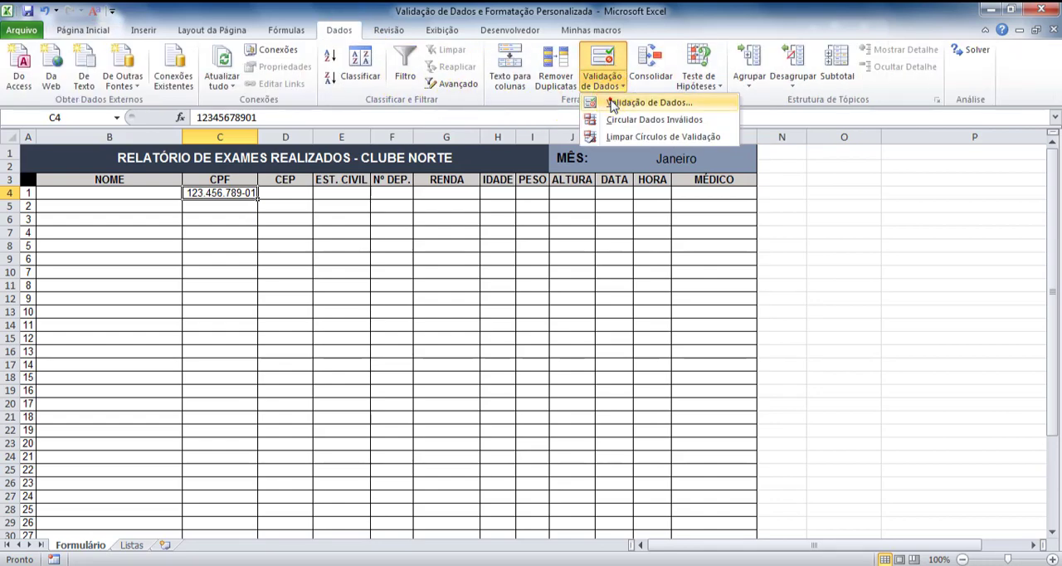
pyautogui.click(616, 101)
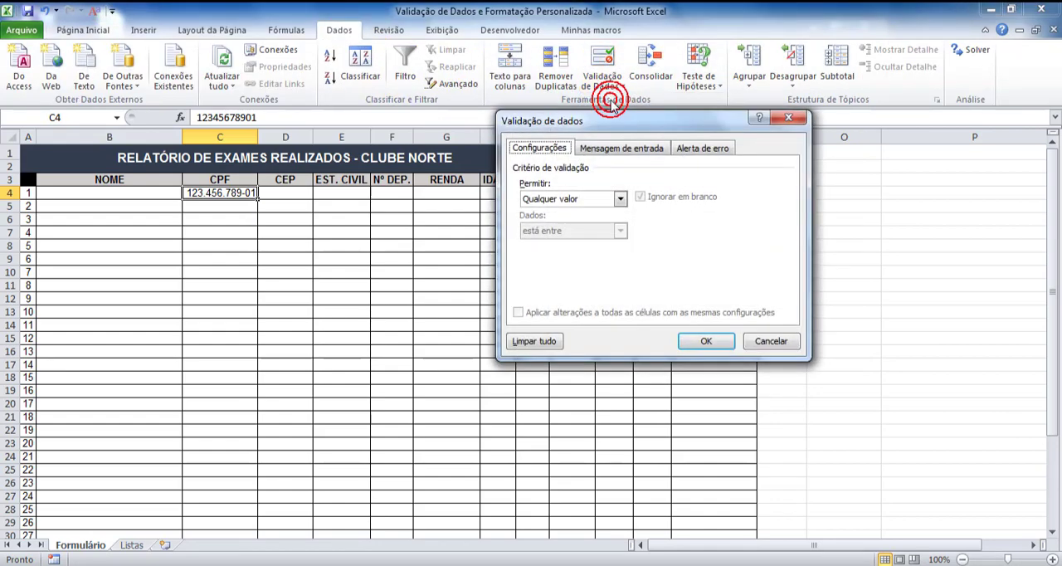
pyautogui.click(619, 201)
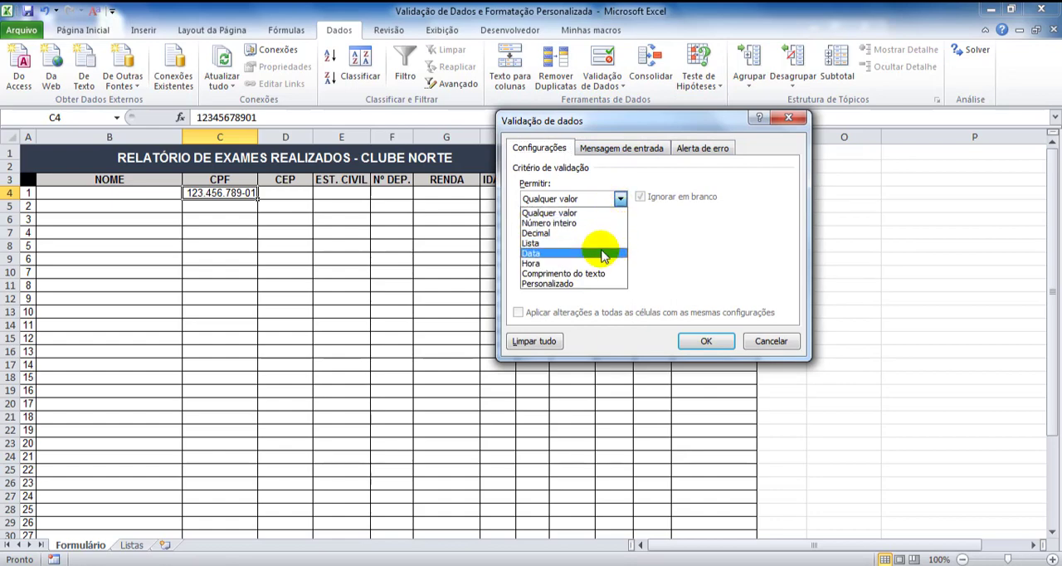
pyautogui.click(590, 274)
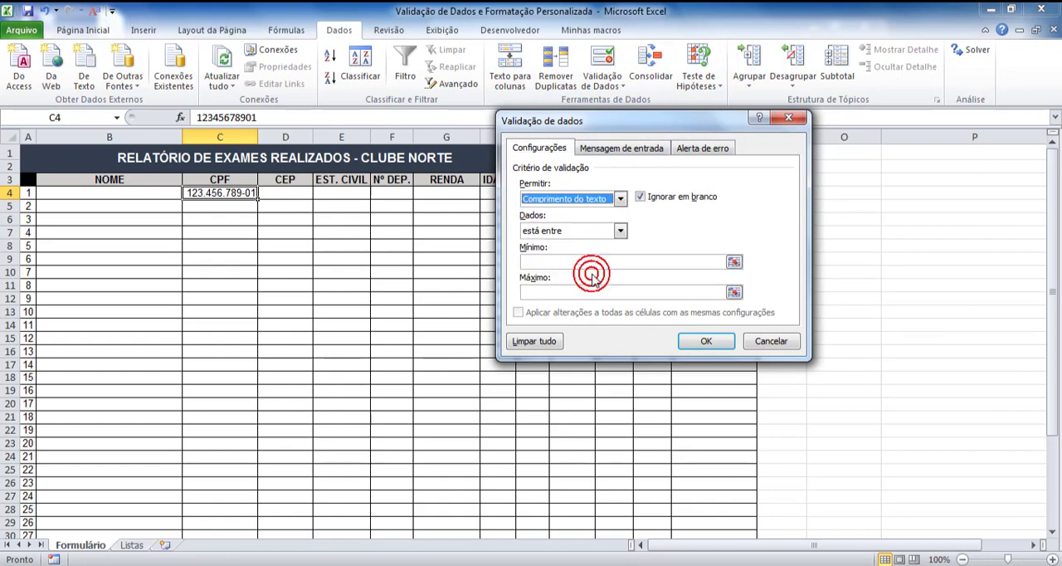
pyautogui.click(620, 230)
pyautogui.click(594, 317)
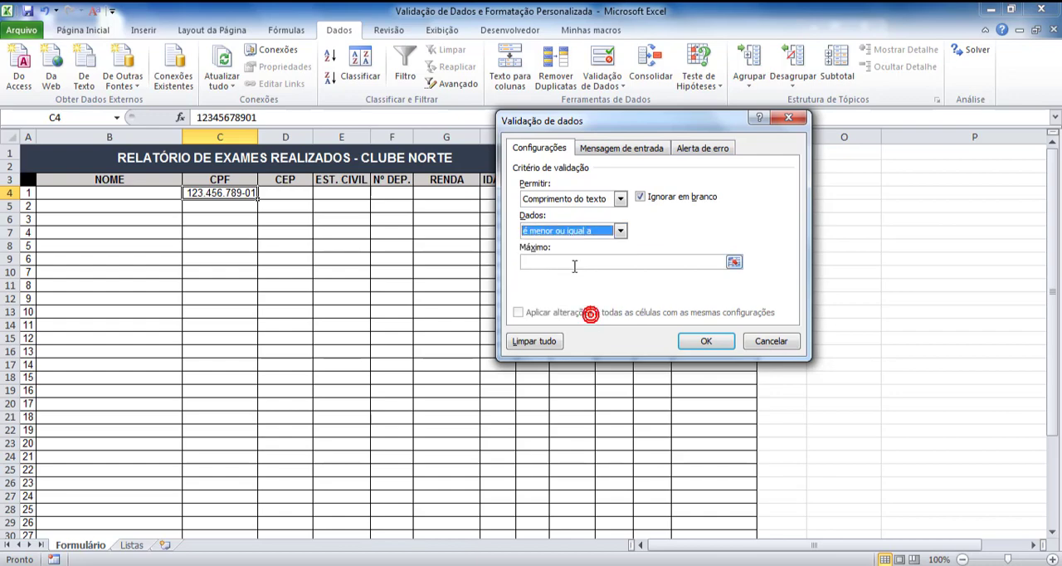
pyautogui.click(581, 262)
pyautogui.write('11')
pyautogui.click(705, 341)
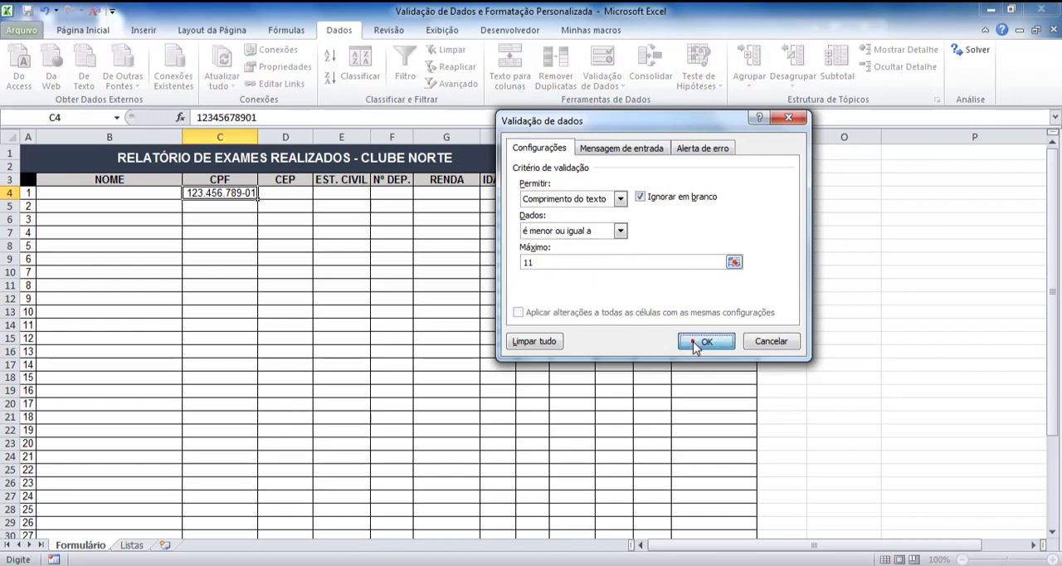
# Clear C4 and re-enter an 11-digit sample CPF number without separators to test the length rule
pyautogui.press('Delete')
pyautogui.write('12')
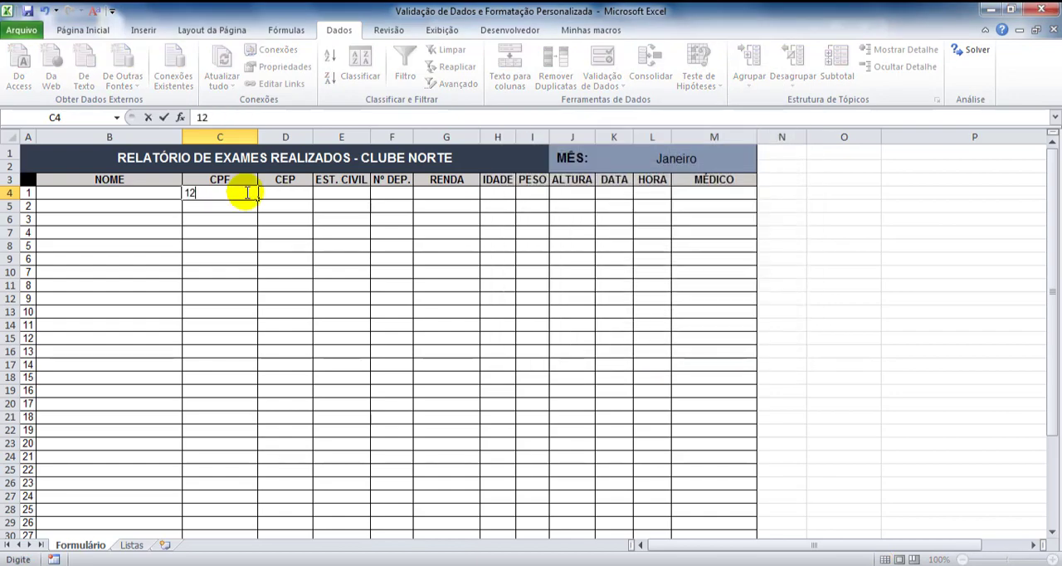
pyautogui.write('345678901')
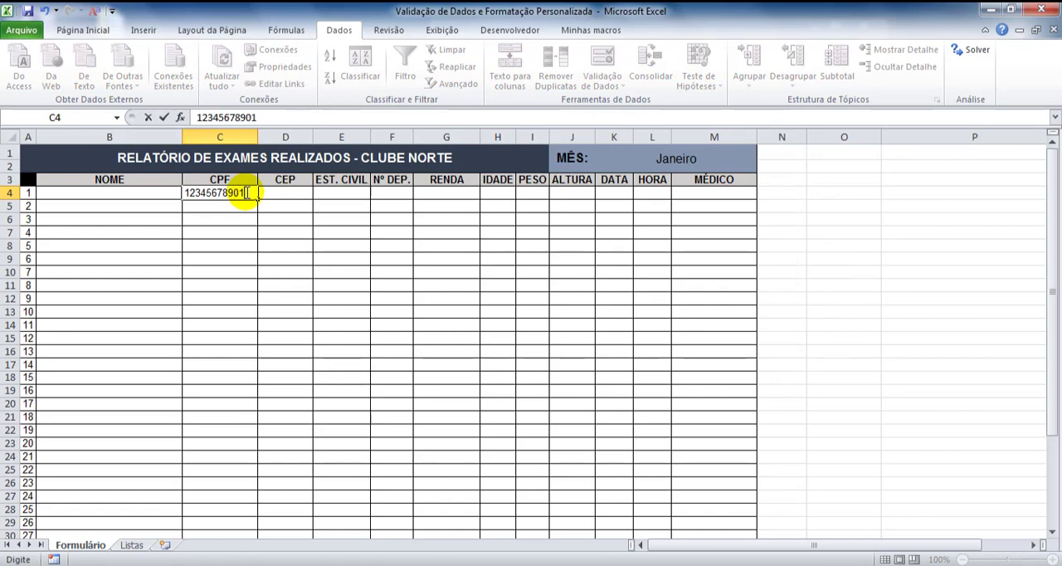
pyautogui.hotkey('ctrl', 'Return')
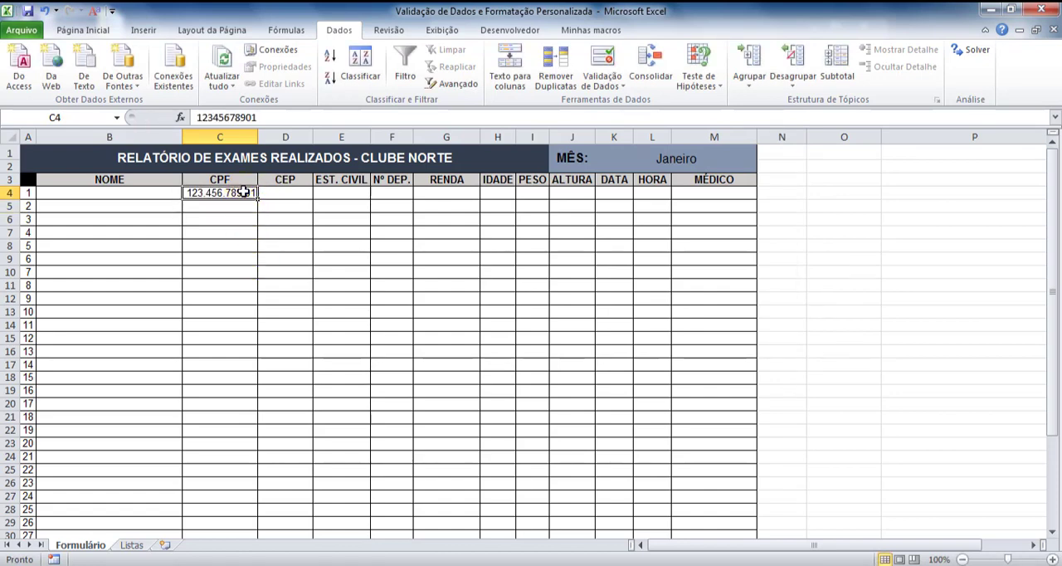
# Try adding a twelfth digit to the CPF in C4, cancel it, and enter an 11-digit sample number with leading zeros
pyautogui.doubleClick(242, 192)
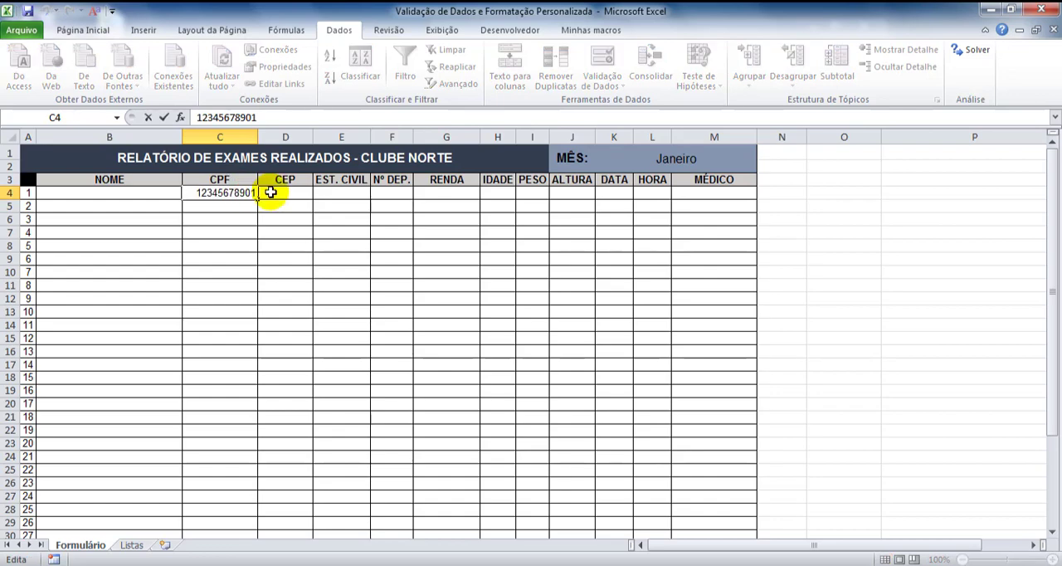
pyautogui.write('1')
pyautogui.hotkey('ctrl', 'Return')
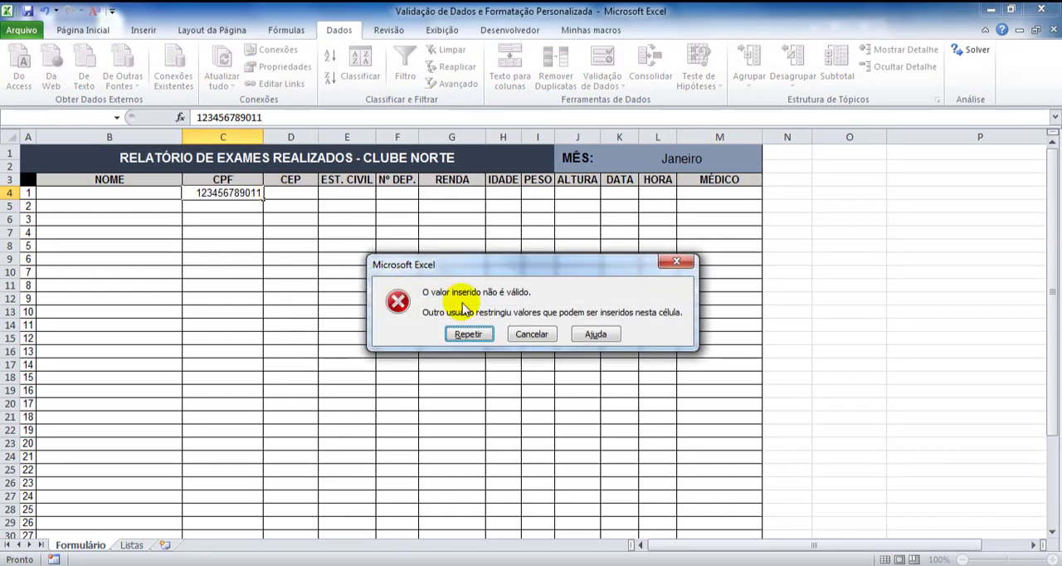
pyautogui.click(531, 333)
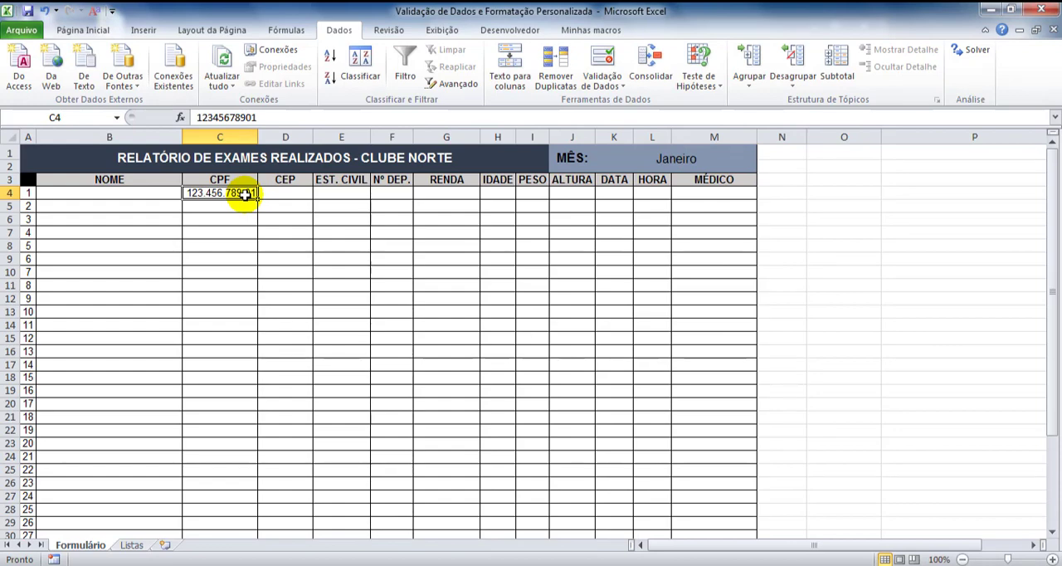
pyautogui.write('00012345678')
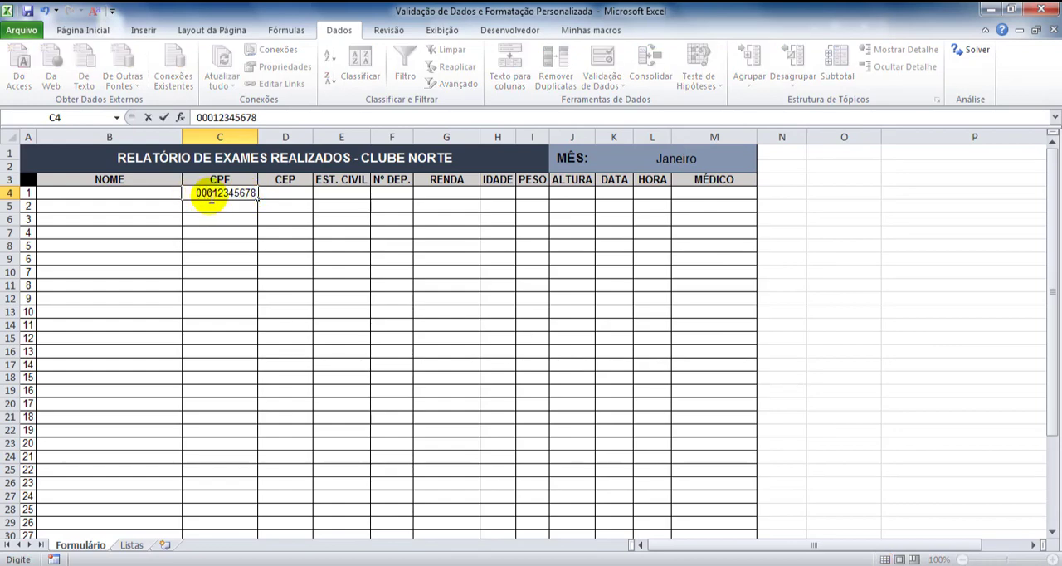
pyautogui.press('Return')
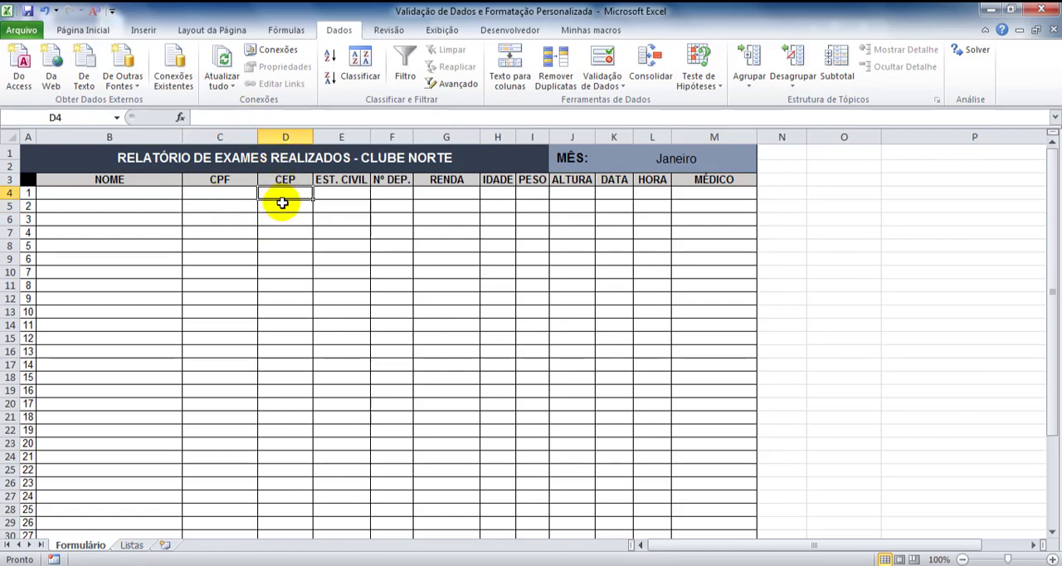
# Format CEP cell D4 as Especial, type CEP + 3, for Português (Brasil), and enter a seven-digit sample CEP without separators
pyautogui.click(101, 28)
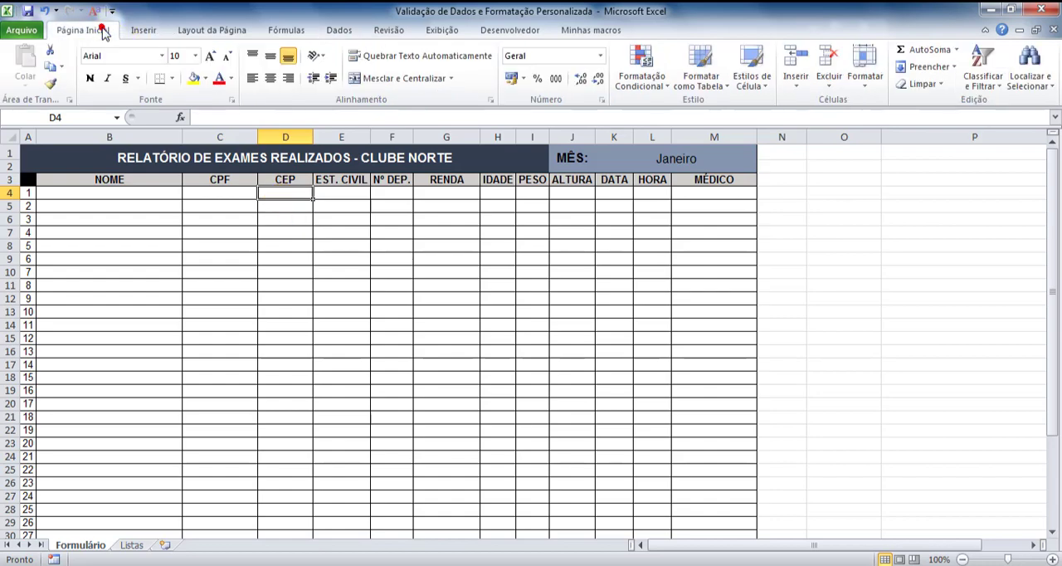
pyautogui.click(602, 102)
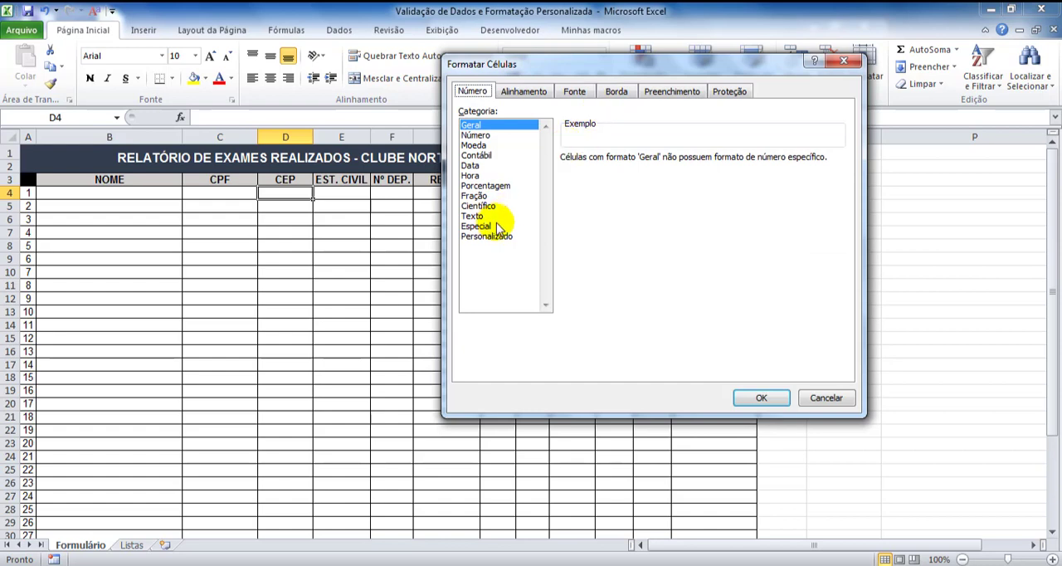
pyautogui.click(496, 226)
pyautogui.click(578, 181)
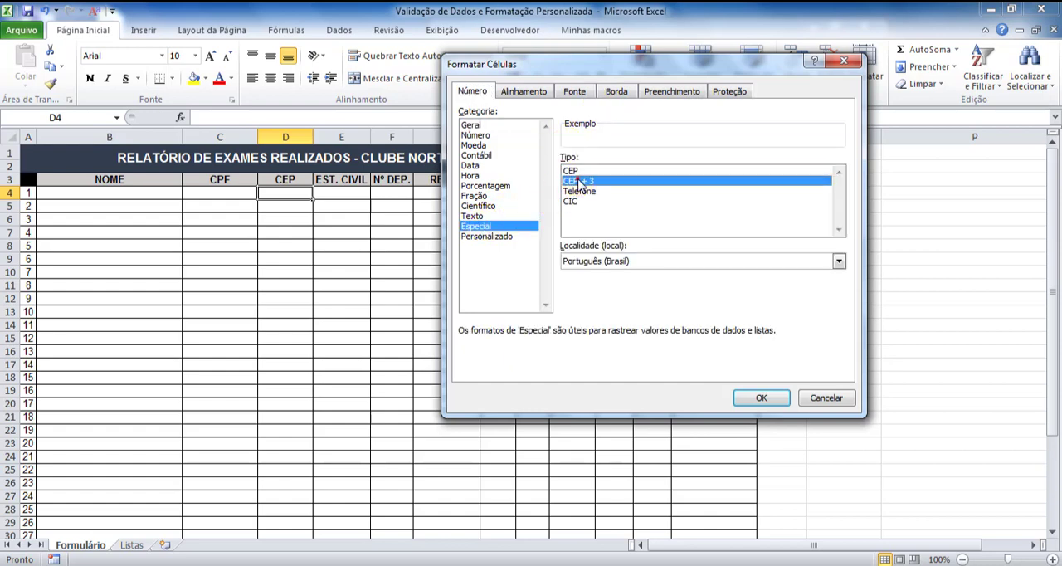
pyautogui.click(578, 181)
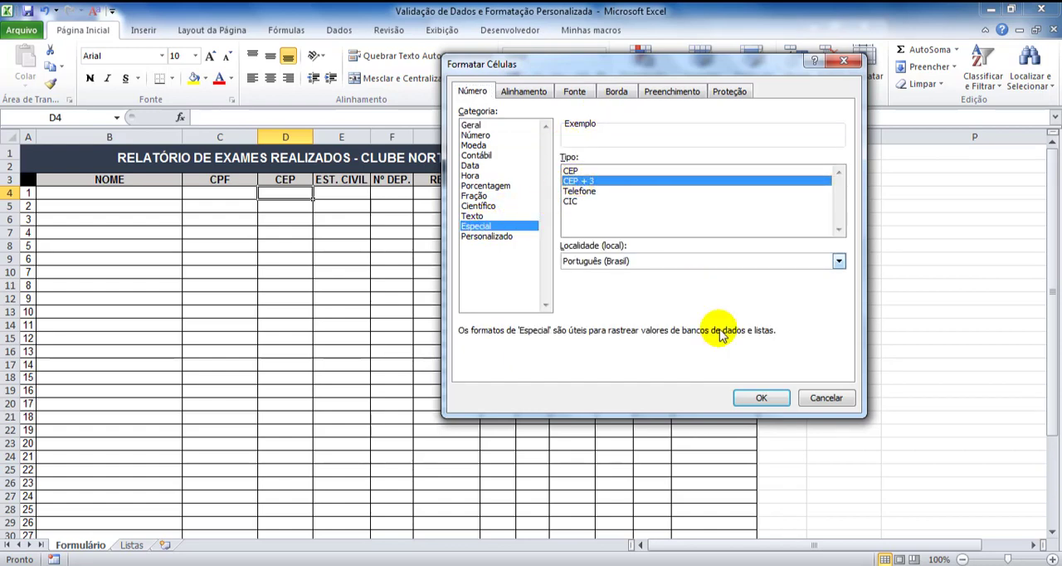
pyautogui.click(751, 399)
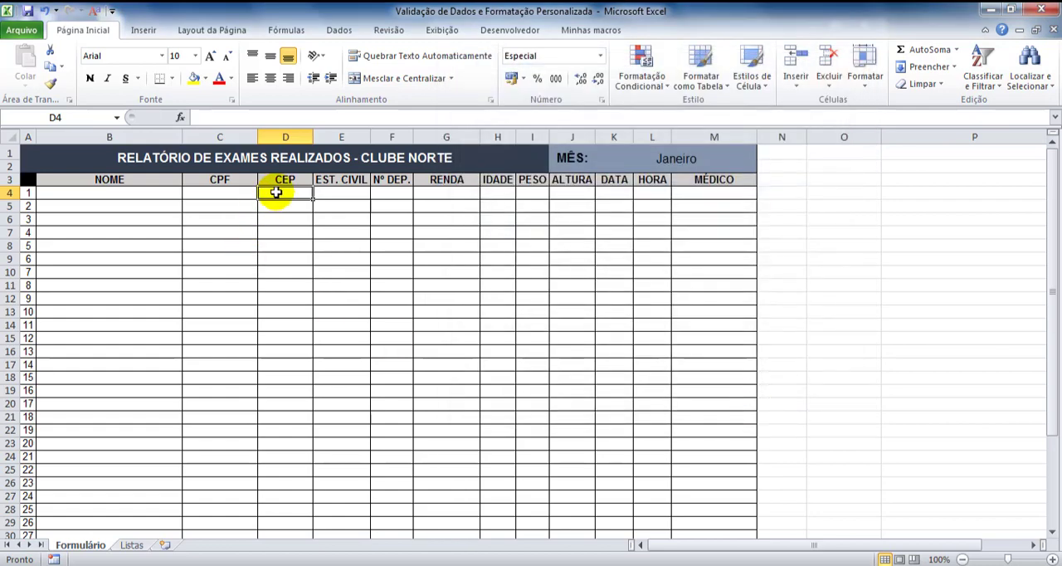
pyautogui.write('1234567')
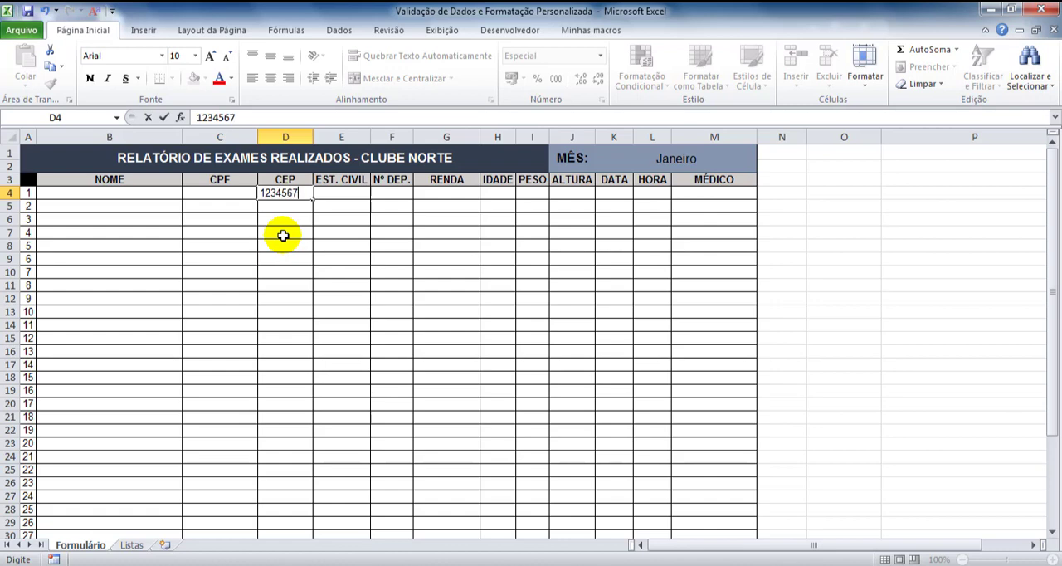
pyautogui.press('Return')
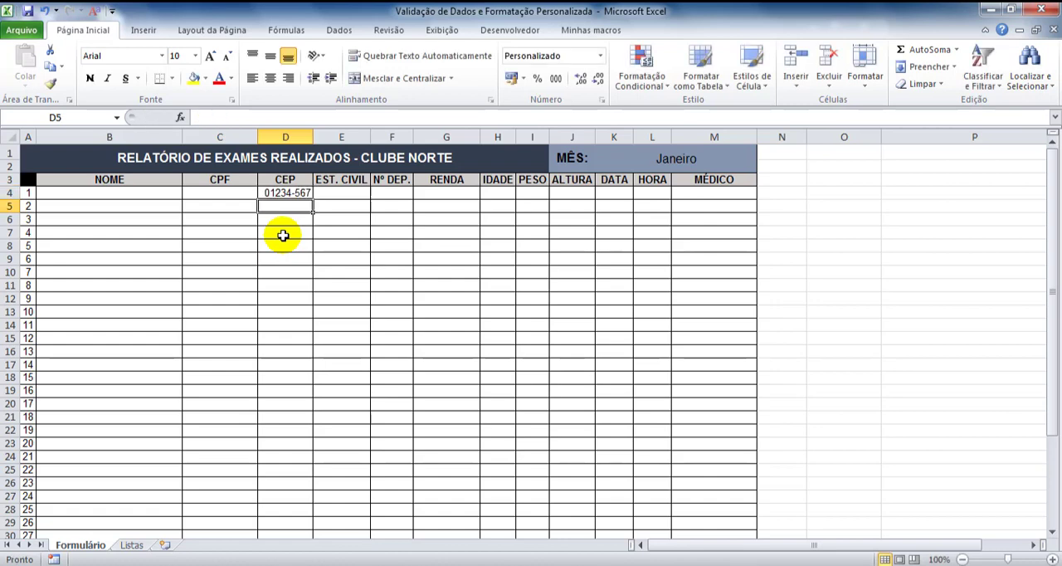
# Change the number format of D4 to the custom (Personalizado) code 00"."000-000
pyautogui.click(282, 192)
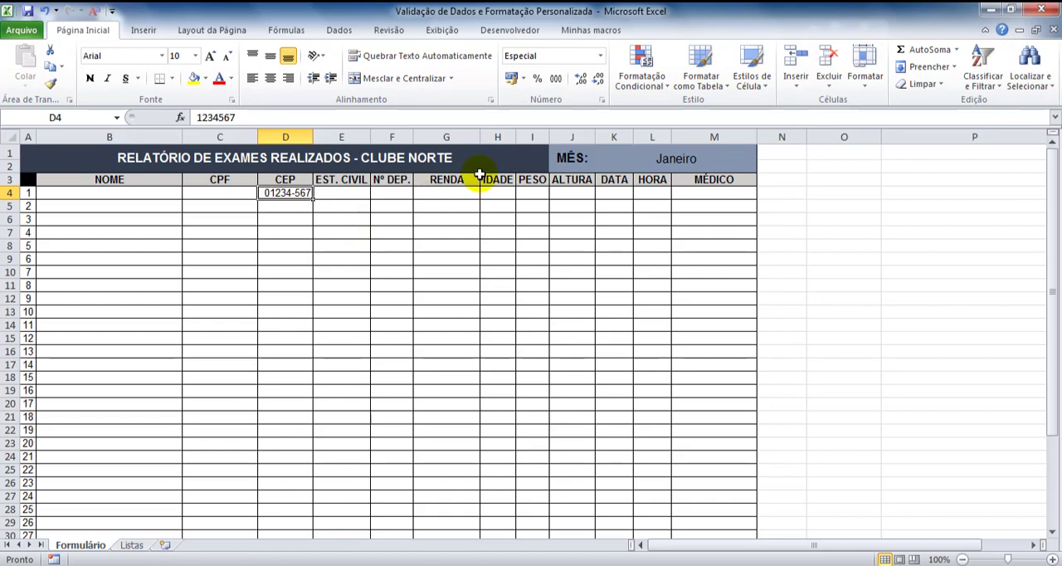
pyautogui.click(602, 100)
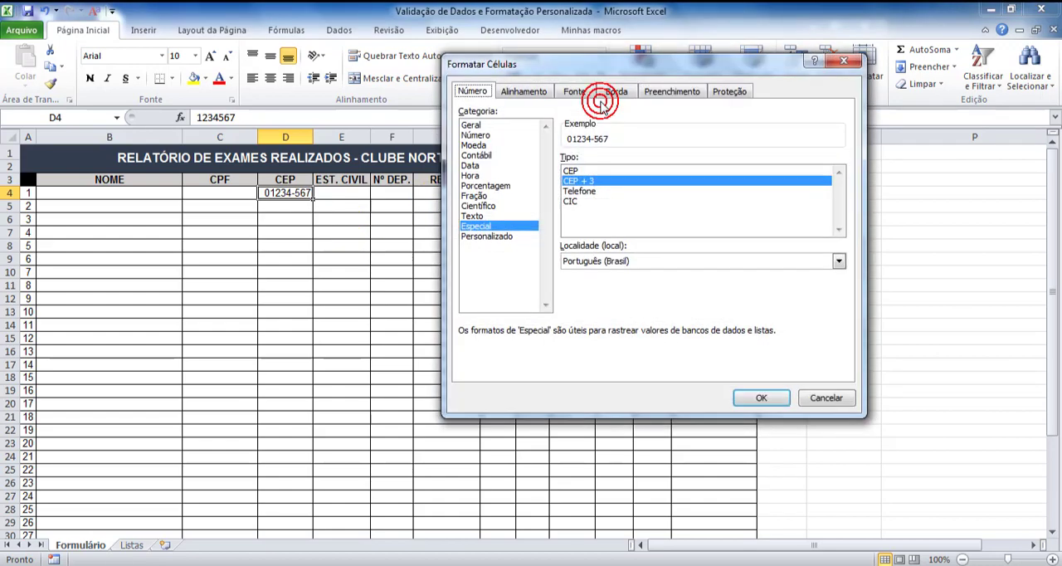
pyautogui.click(486, 237)
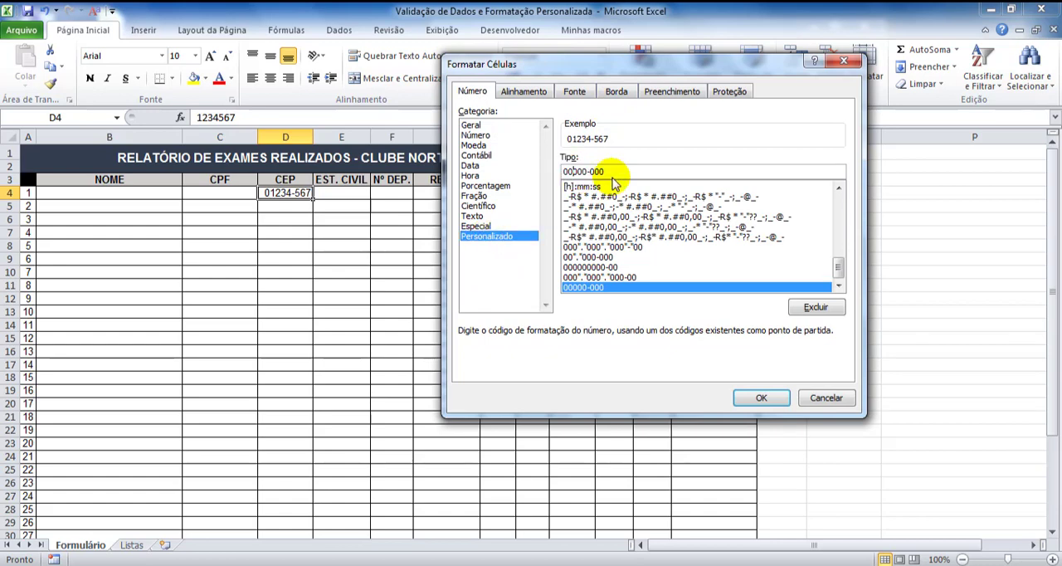
pyautogui.write('"."')
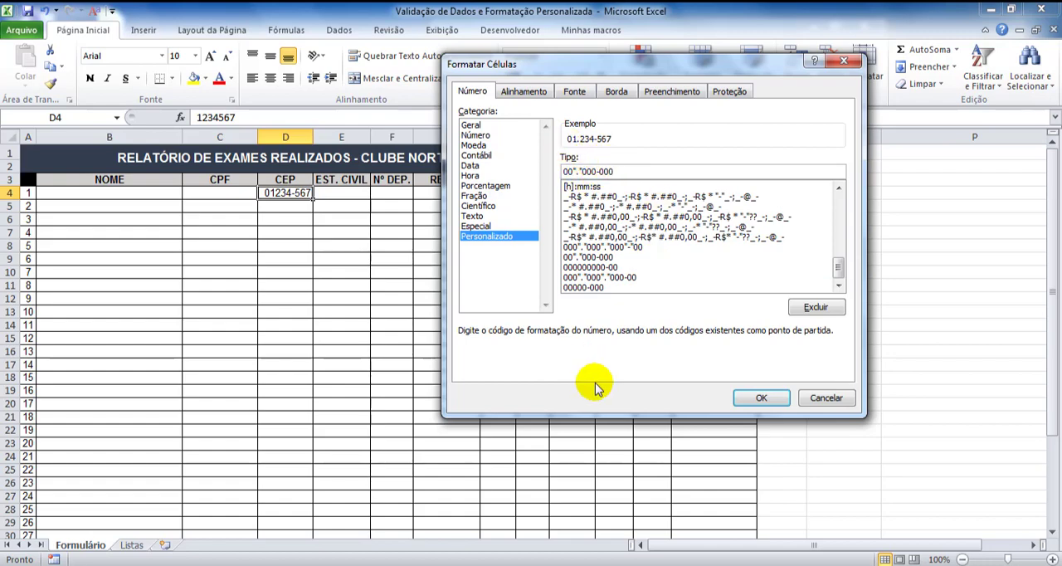
pyautogui.click(755, 397)
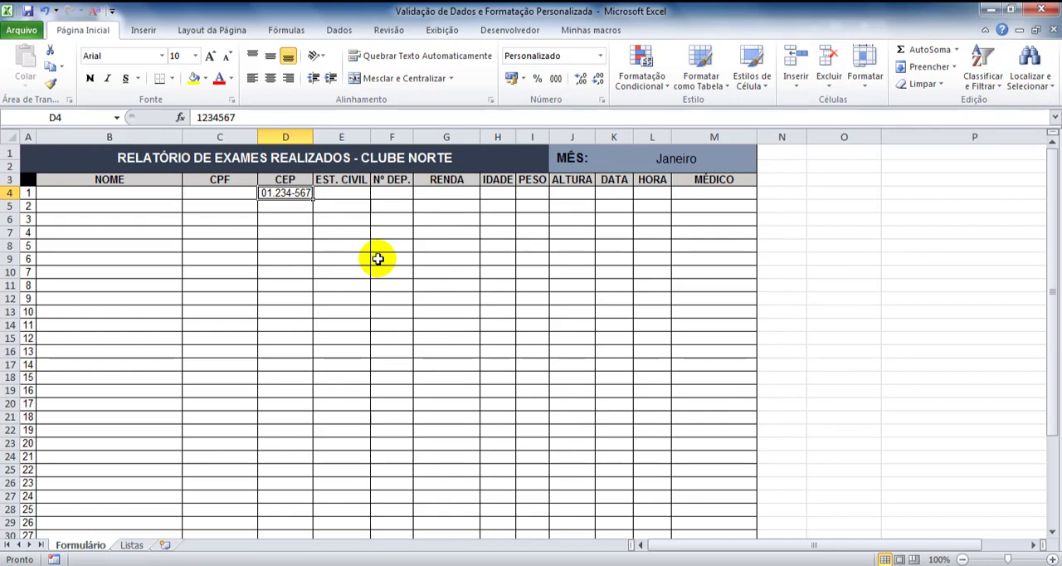
# Extend the sample CEP in D4 to nine digits to test an overlong entry without validation
pyautogui.doubleClick(294, 191)
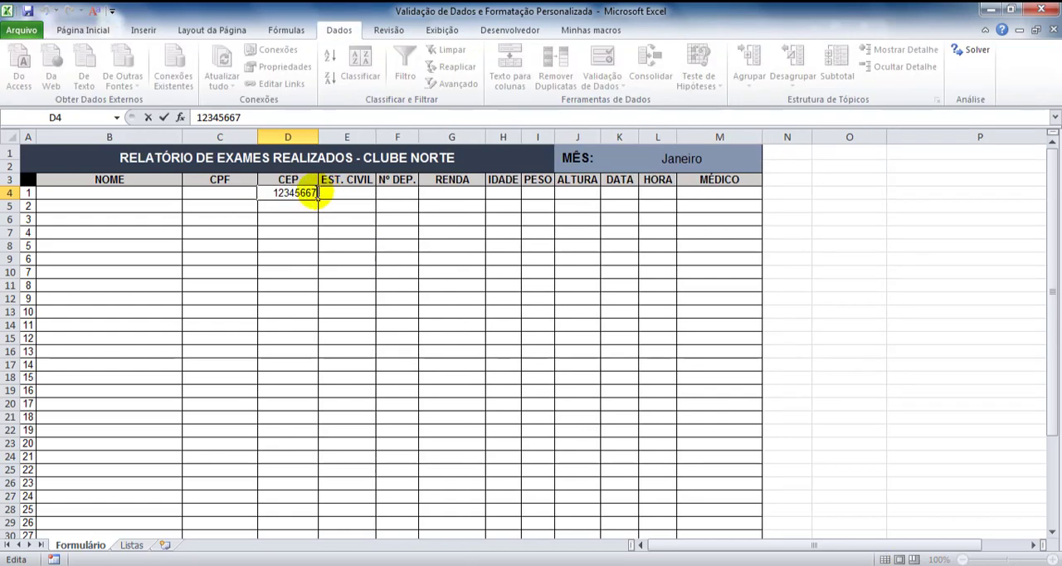
pyautogui.write('4')
pyautogui.press('Return')
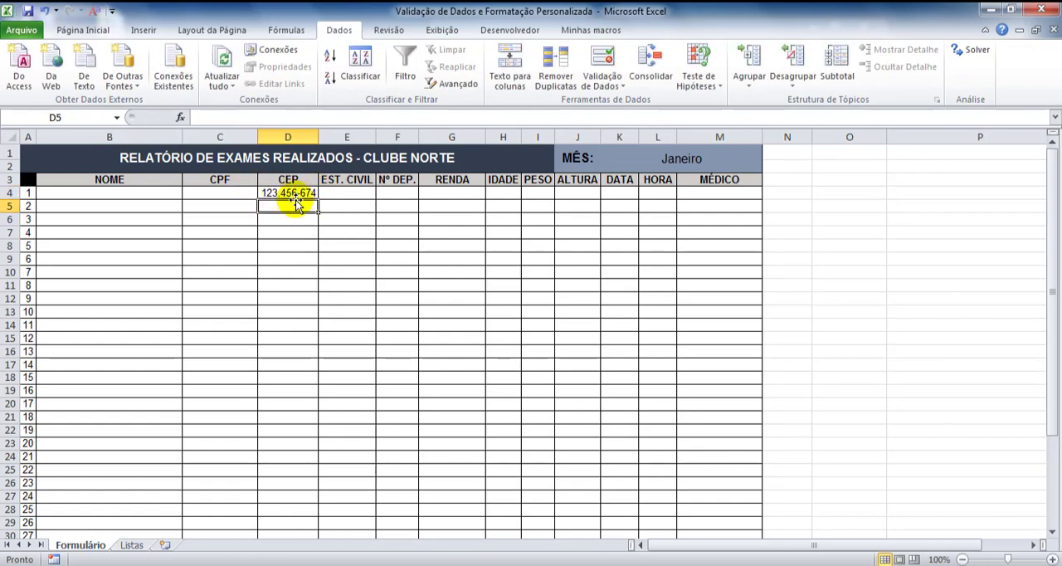
# Add data validation to CEP cell D4 allowing Comprimento do texto, é menor ou igual a, with a maximum of 8
pyautogui.click(297, 194)
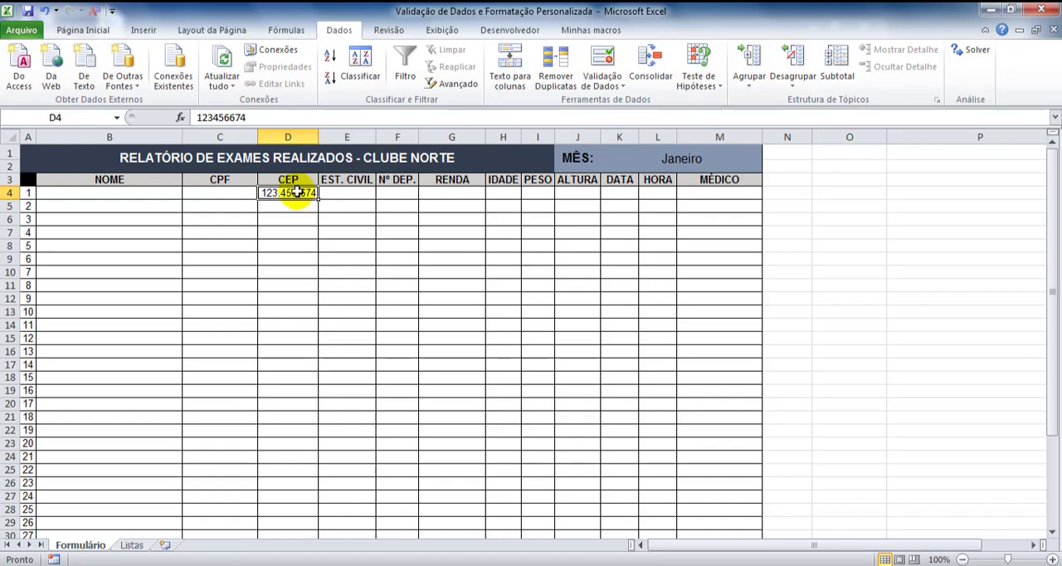
pyautogui.click(603, 60)
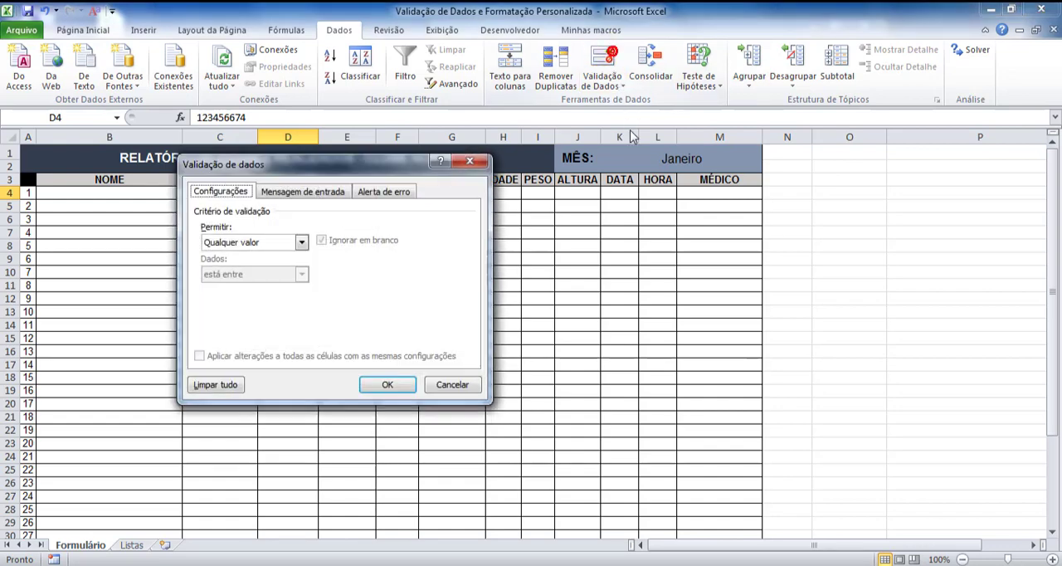
pyautogui.click(282, 242)
pyautogui.click(244, 317)
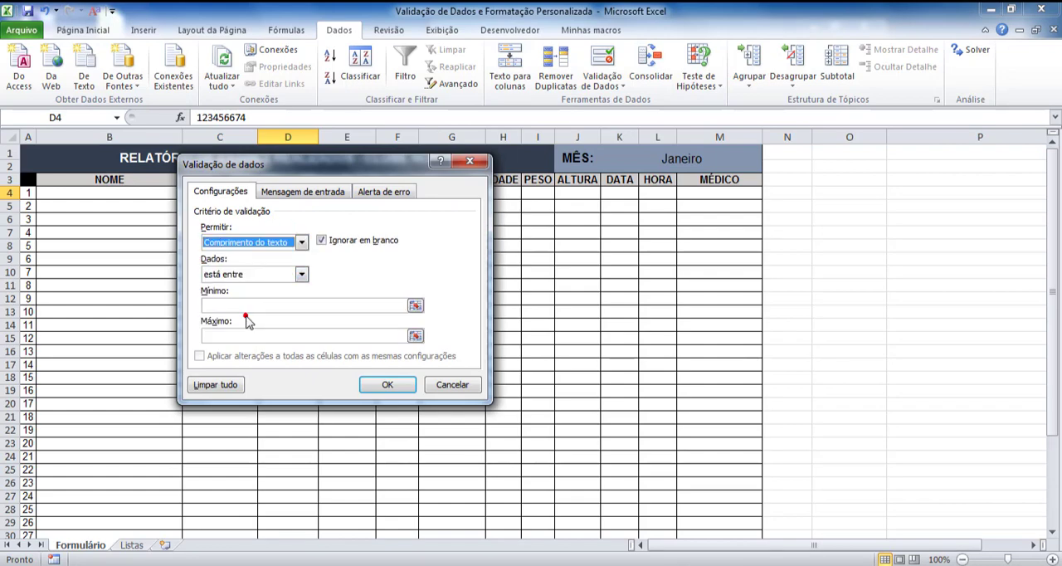
pyautogui.click(273, 277)
pyautogui.click(249, 307)
pyautogui.click(302, 274)
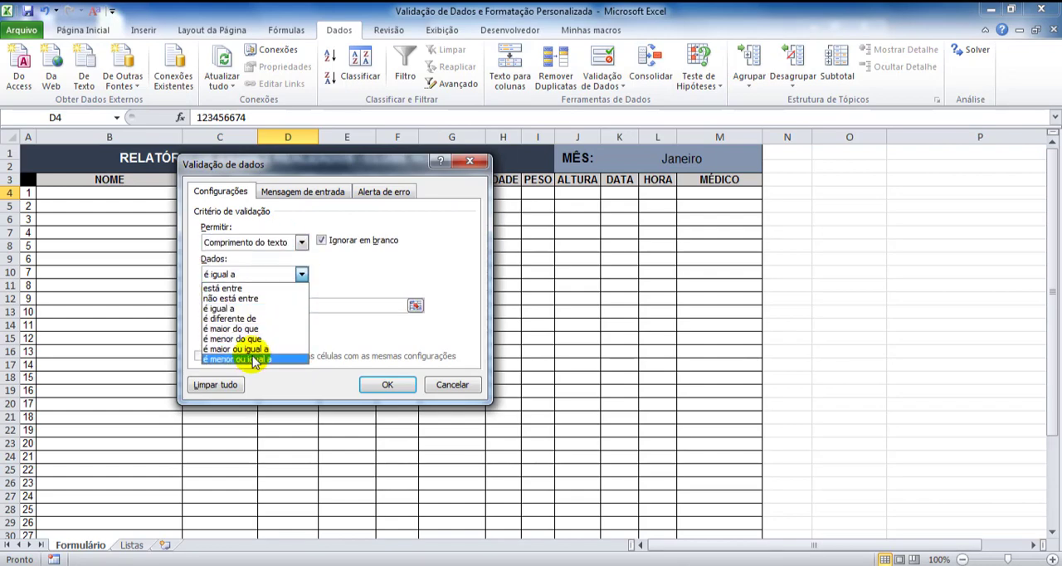
pyautogui.click(249, 360)
pyautogui.click(240, 304)
pyautogui.write('8')
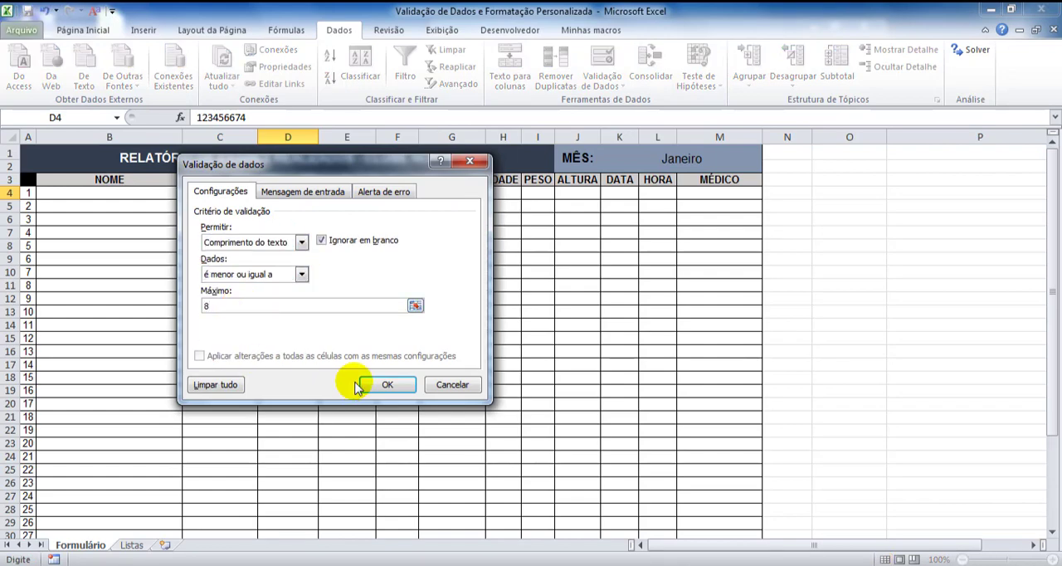
pyautogui.click(384, 384)
# Test the CEP validation in D4 with a nine-digit number and discard the entry
pyautogui.write('12')
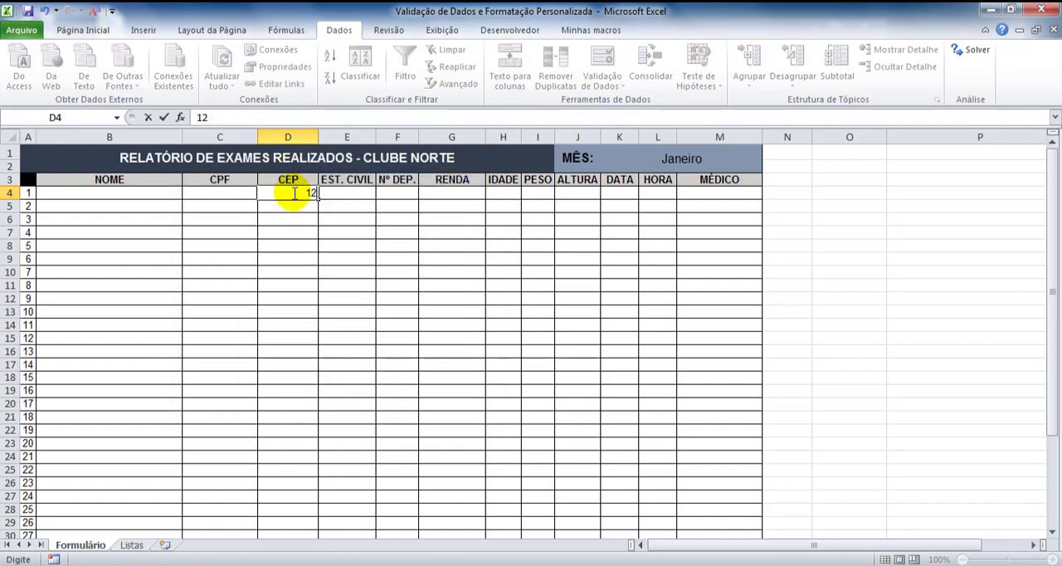
pyautogui.write('3456776')
pyautogui.press('Return')
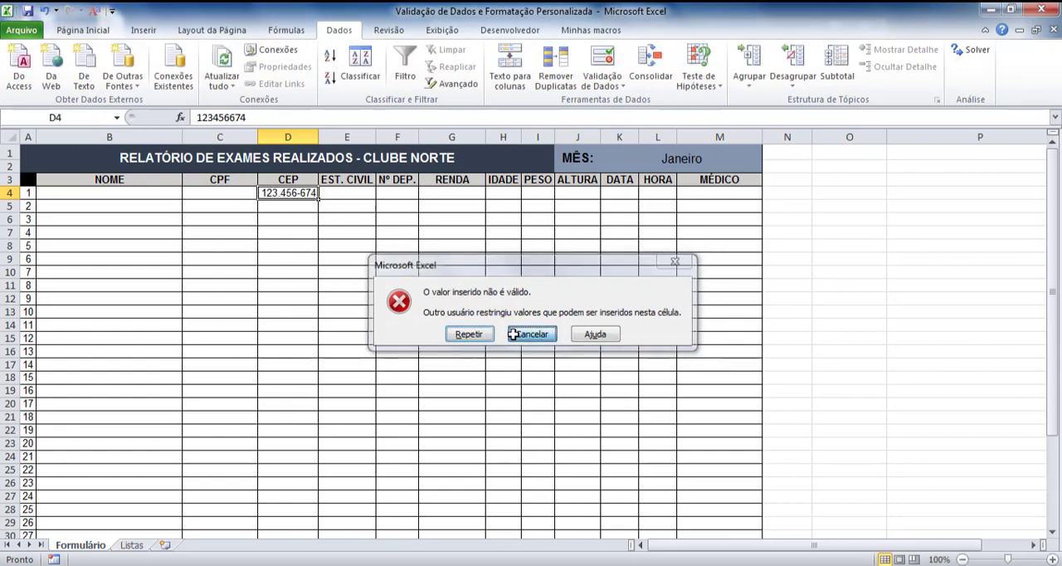
pyautogui.click(513, 333)
# Review the marital status options on the Listas sheet and return to the Formulário sheet
pyautogui.click(347, 194)
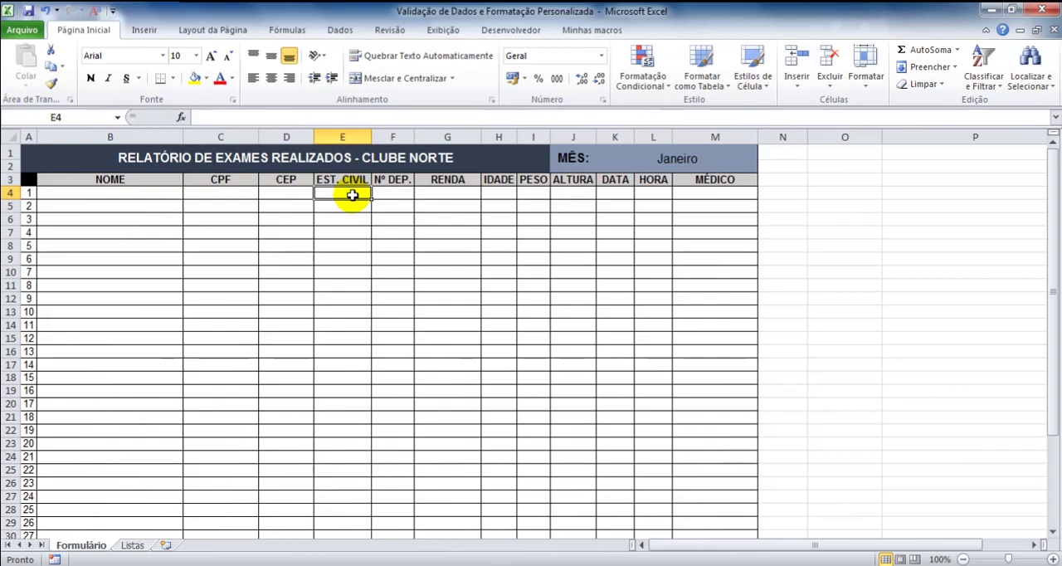
pyautogui.click(133, 545)
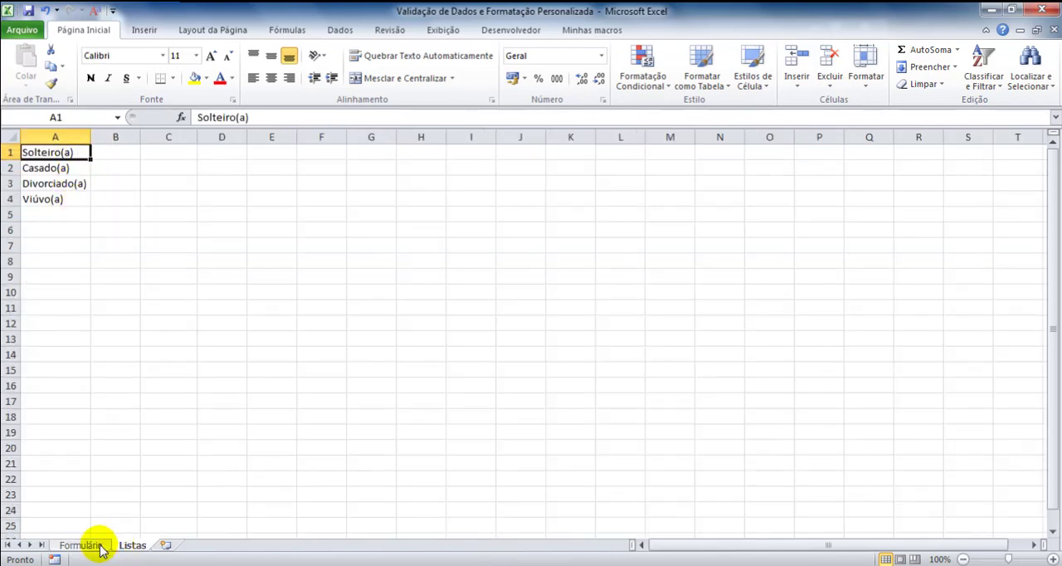
pyautogui.click(98, 546)
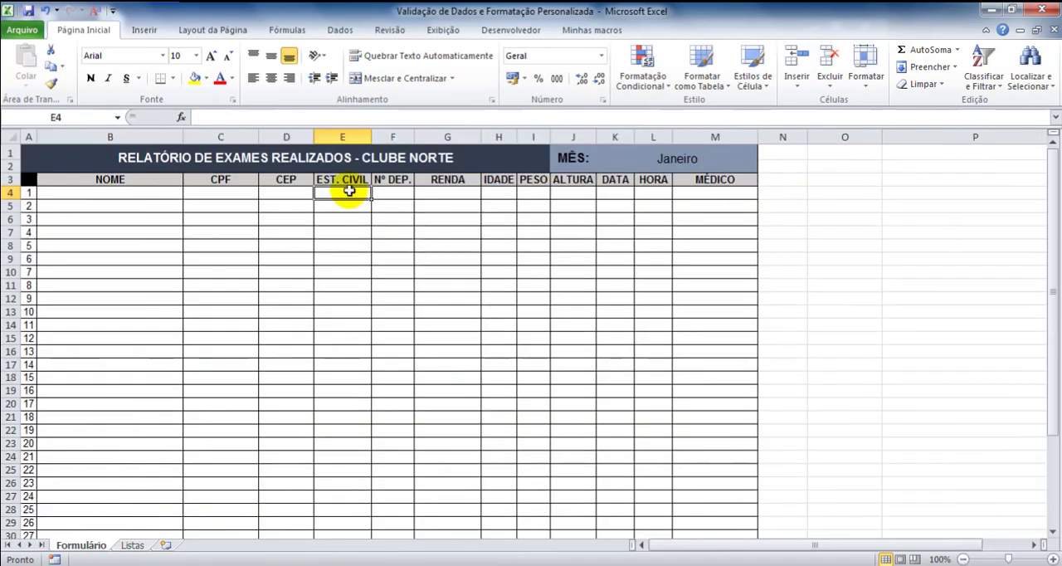
# Add Lista data validation to EST. CIVIL cell E4 with source =Listas!$A$1:$A$4 and check its drop-down options
pyautogui.click(340, 30)
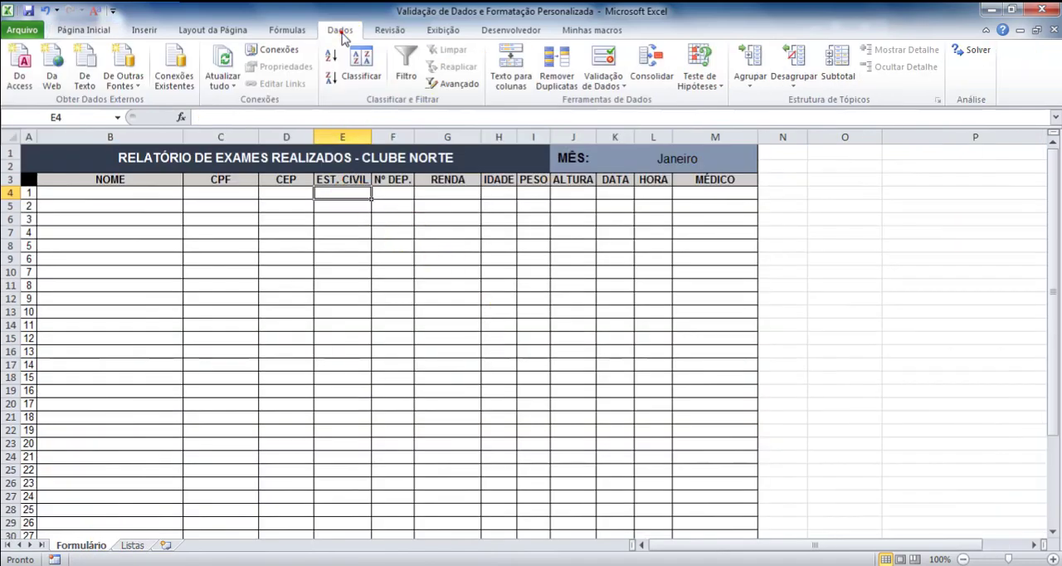
pyautogui.click(605, 65)
pyautogui.click(621, 199)
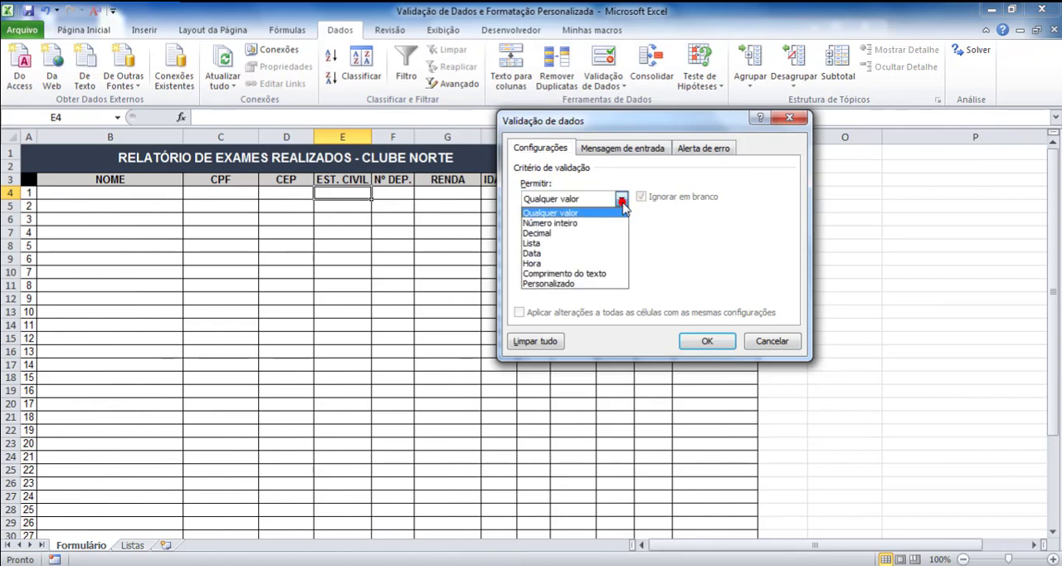
pyautogui.click(535, 243)
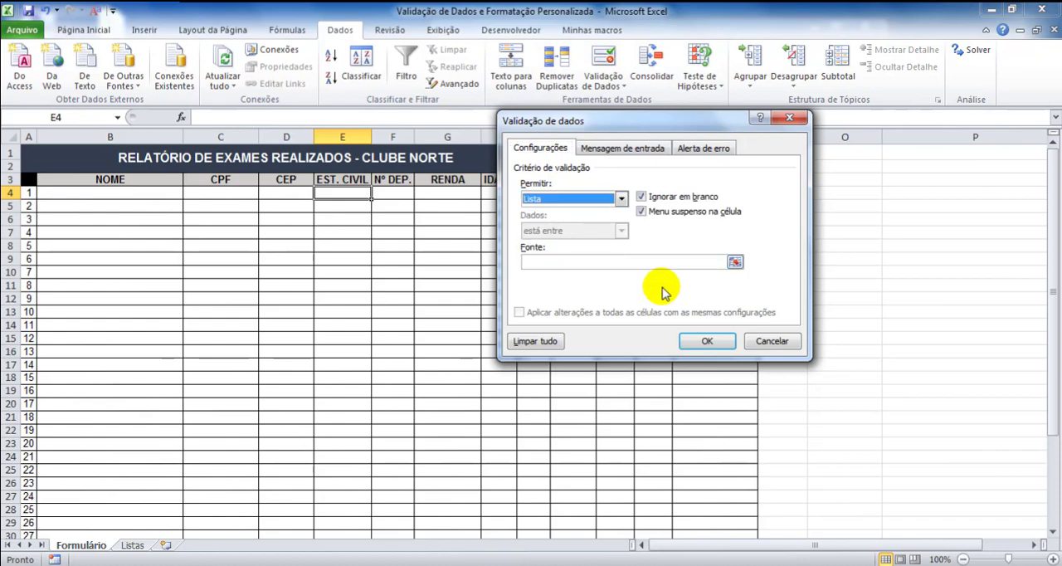
pyautogui.click(735, 262)
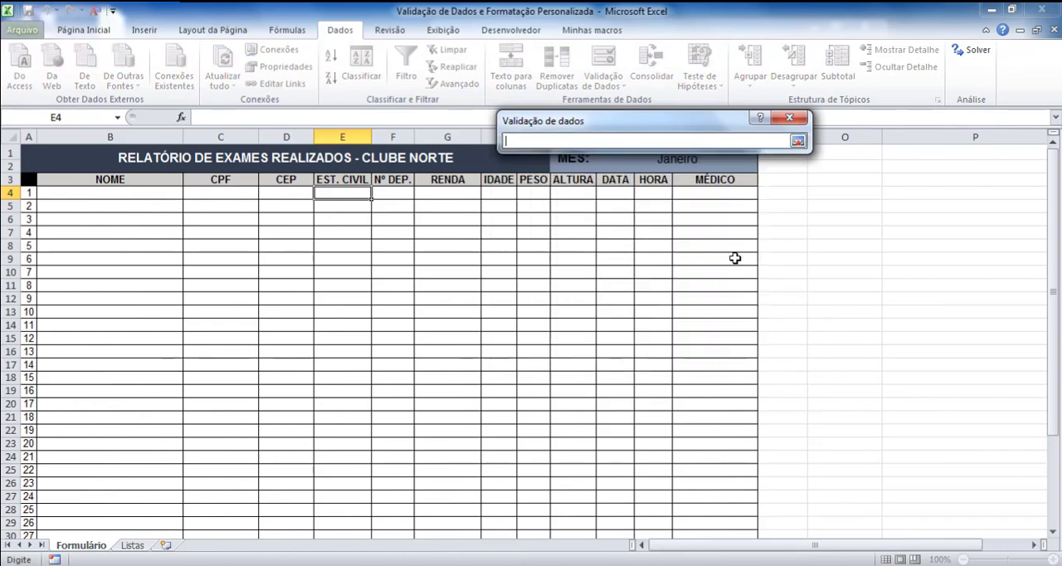
pyautogui.click(132, 545)
pyautogui.moveTo(75, 158); pyautogui.dragTo(73, 195)
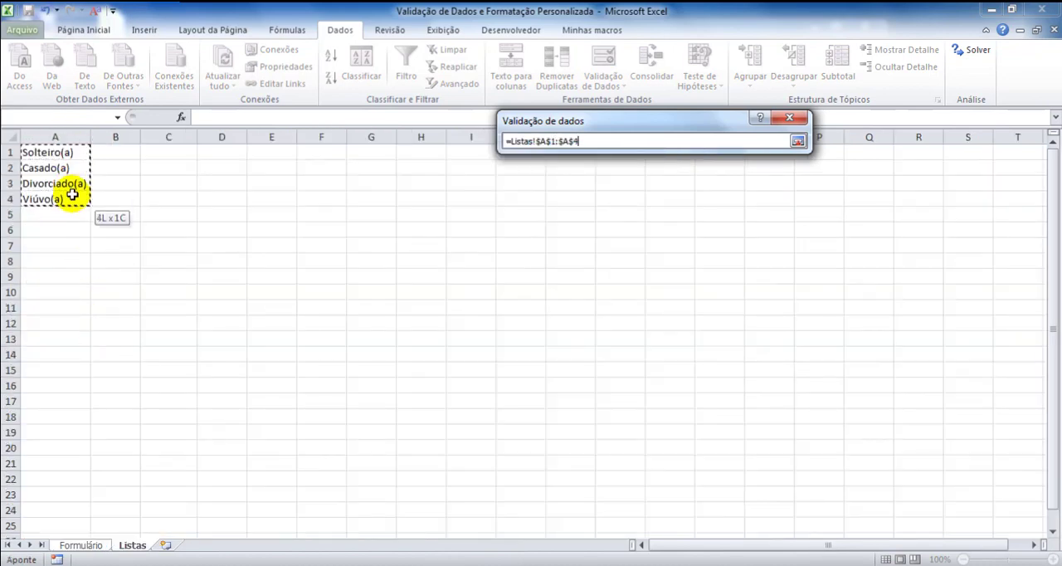
pyautogui.click(797, 142)
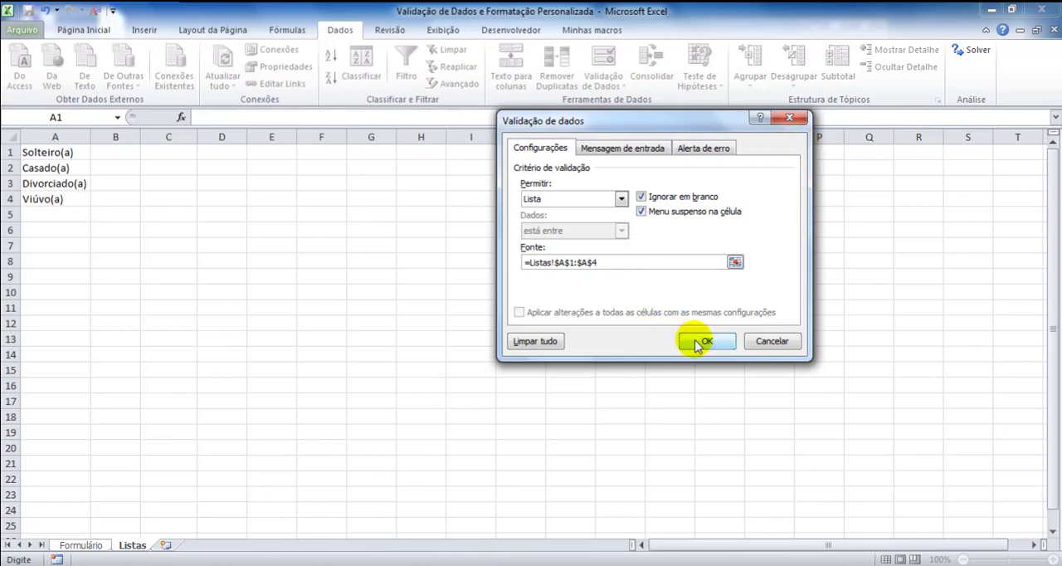
pyautogui.click(697, 343)
pyautogui.click(376, 194)
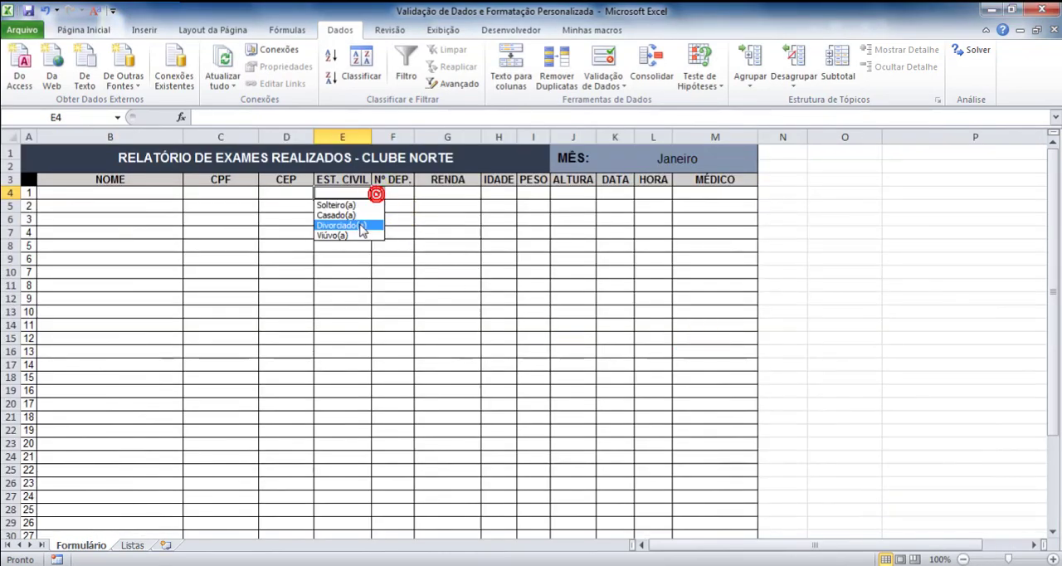
pyautogui.click(400, 189)
# Add data validation to Nº DEP. cell F4 allowing Número inteiro, é menor ou igual a, with a maximum of 15
pyautogui.click(405, 192)
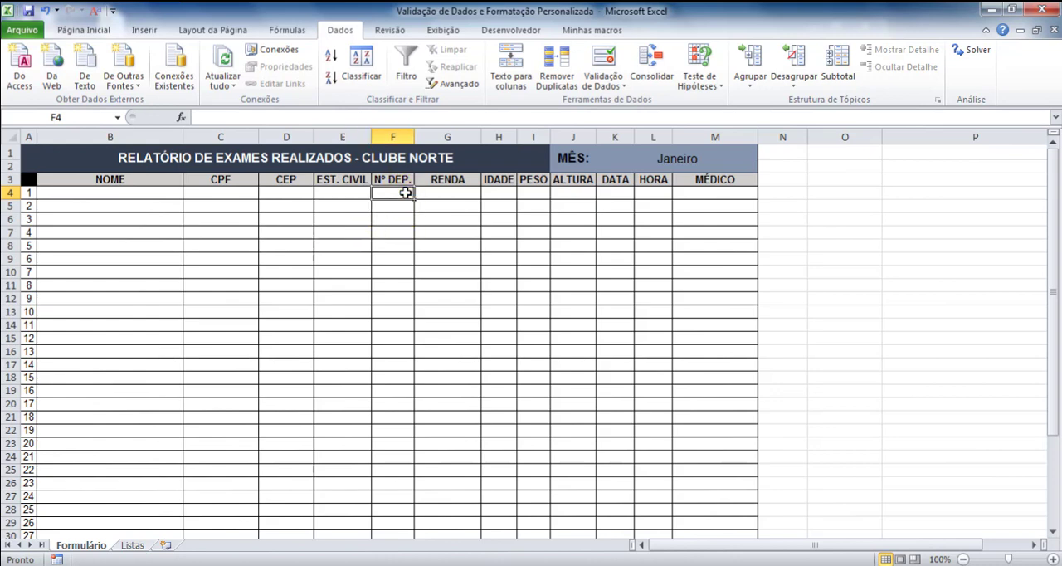
pyautogui.click(405, 193)
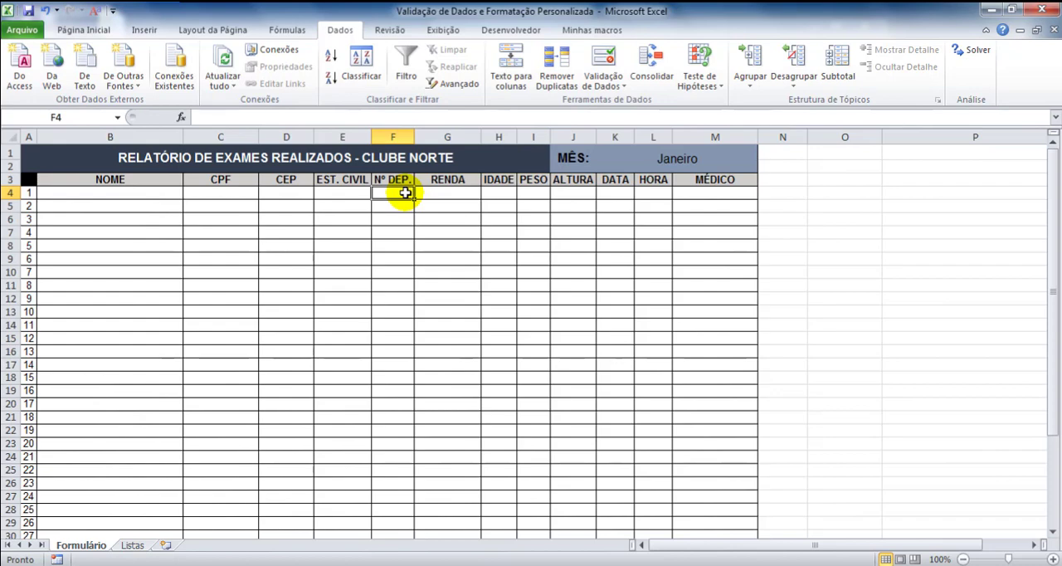
pyautogui.click(603, 60)
pyautogui.click(620, 199)
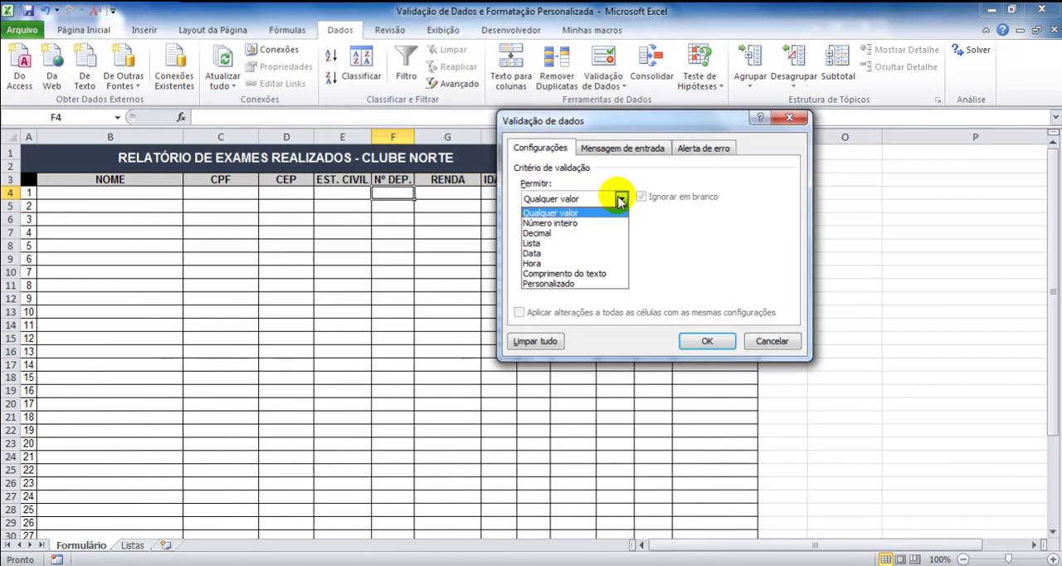
pyautogui.click(550, 222)
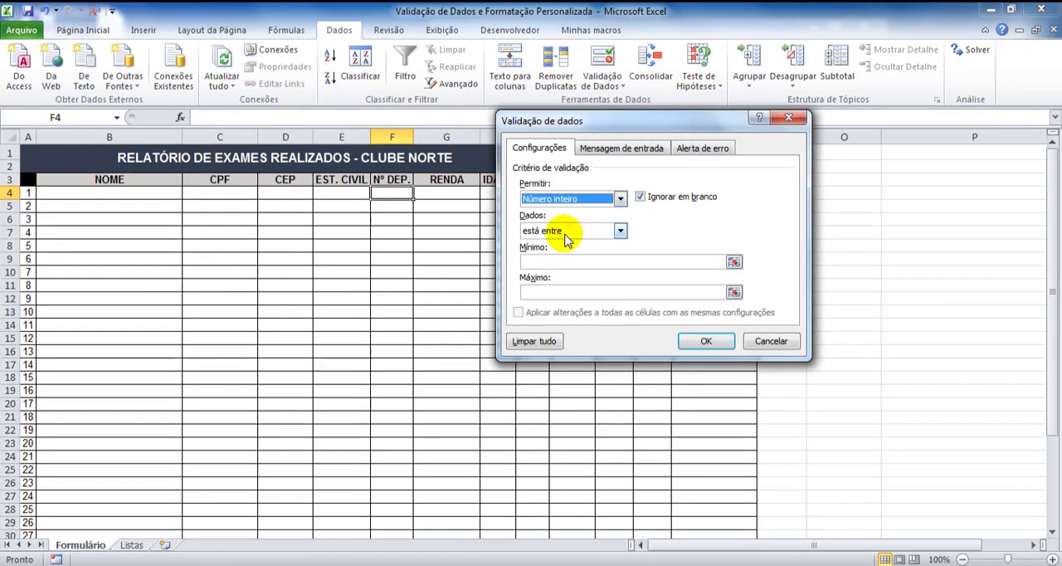
pyautogui.click(567, 238)
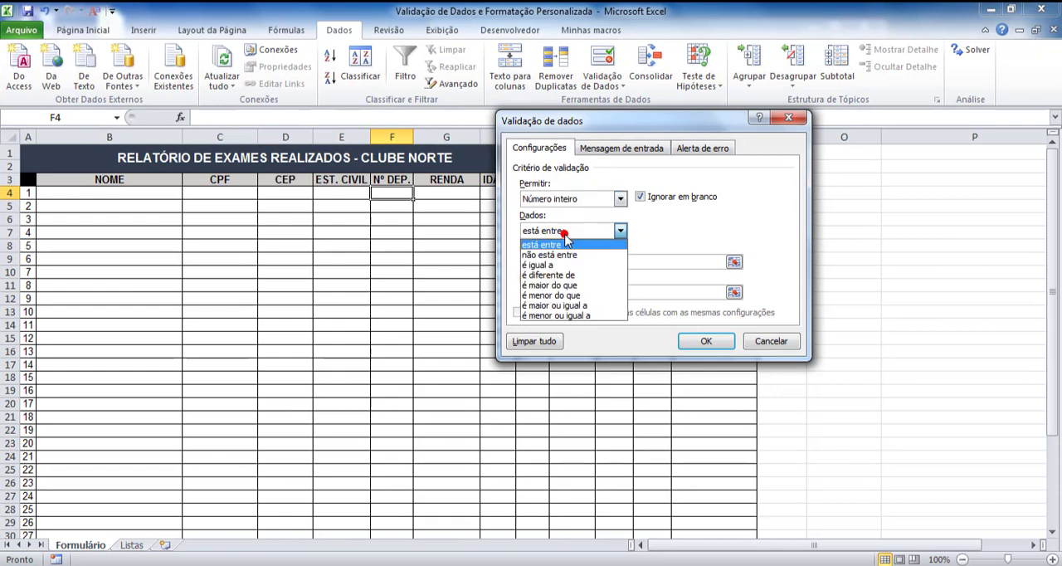
pyautogui.click(556, 315)
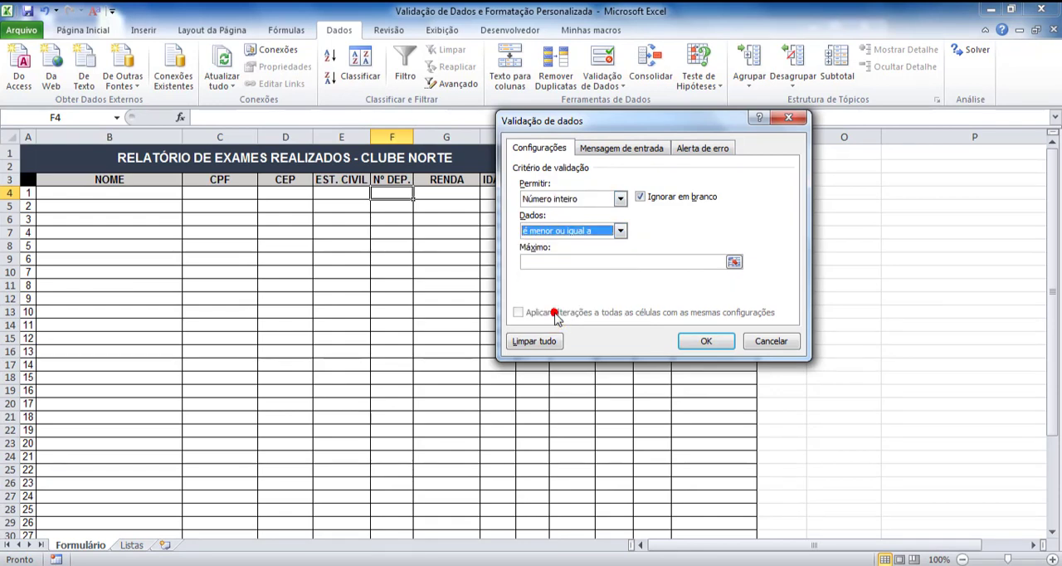
pyautogui.click(556, 263)
pyautogui.write('10')
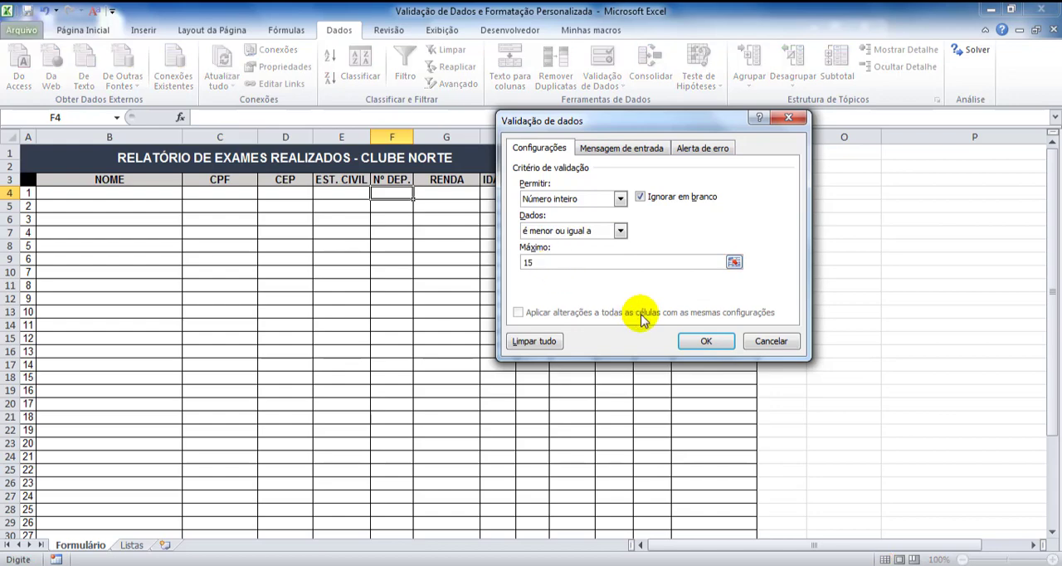
pyautogui.click(706, 341)
# Test the Nº DEP. validation in F4 with the value 16 and discard the entry
pyautogui.write('16')
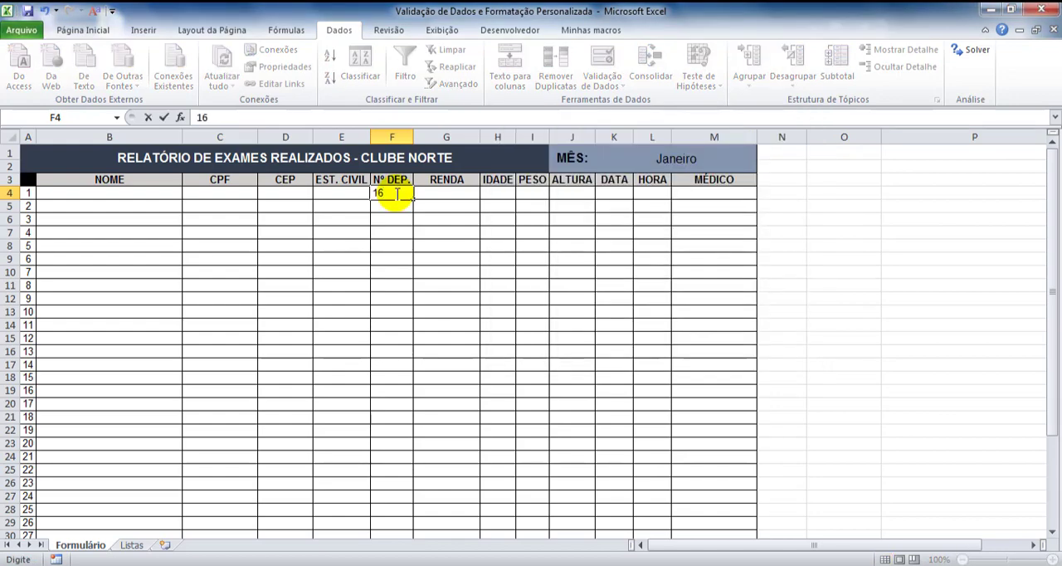
pyautogui.press('Return')
pyautogui.click(546, 333)
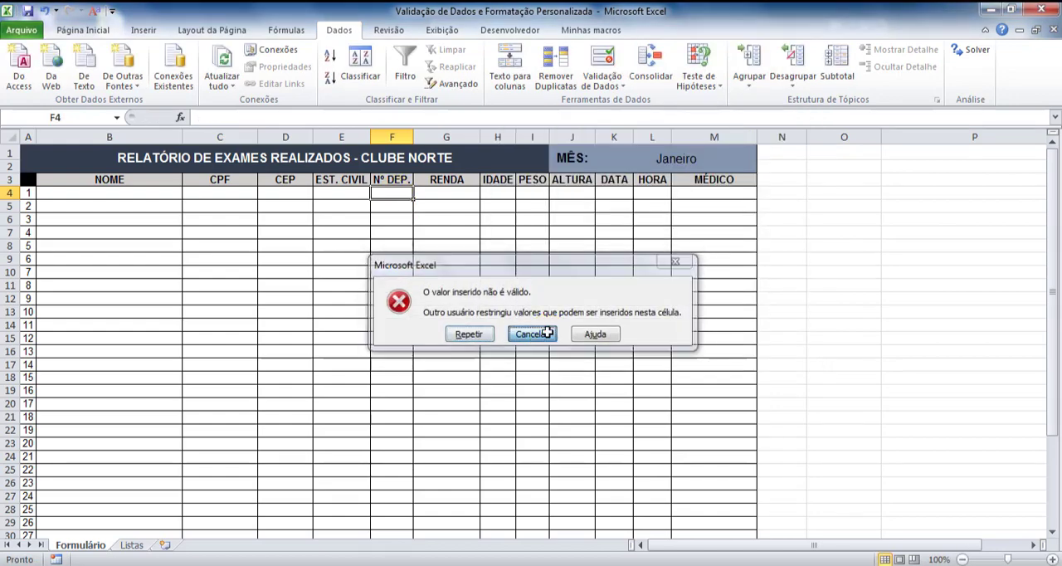
# Add data validation to RENDA cell G4 allowing Decimal, é maior ou igual a, with a minimum of 996
pyautogui.click(459, 191)
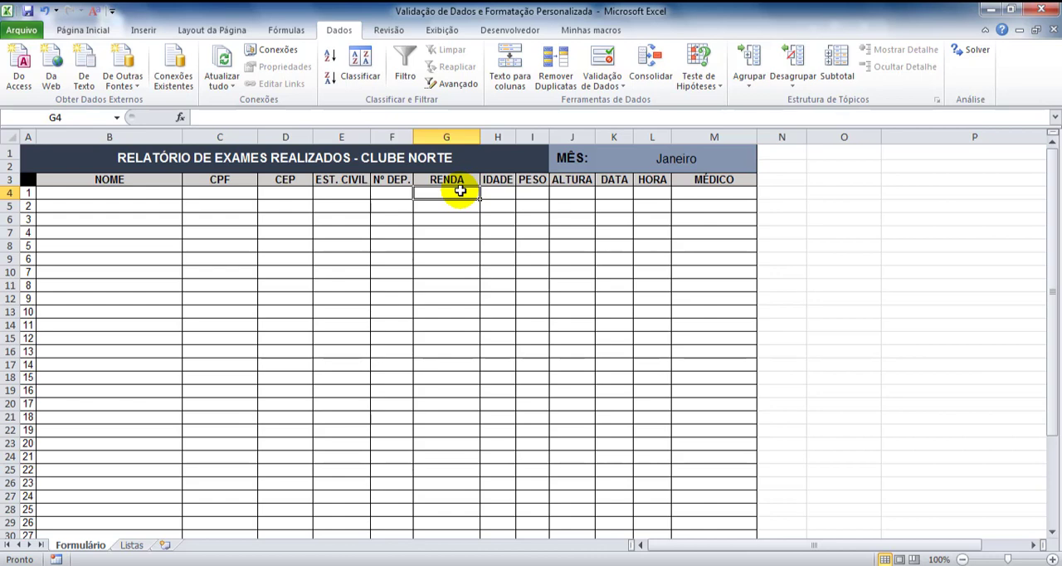
pyautogui.click(603, 81)
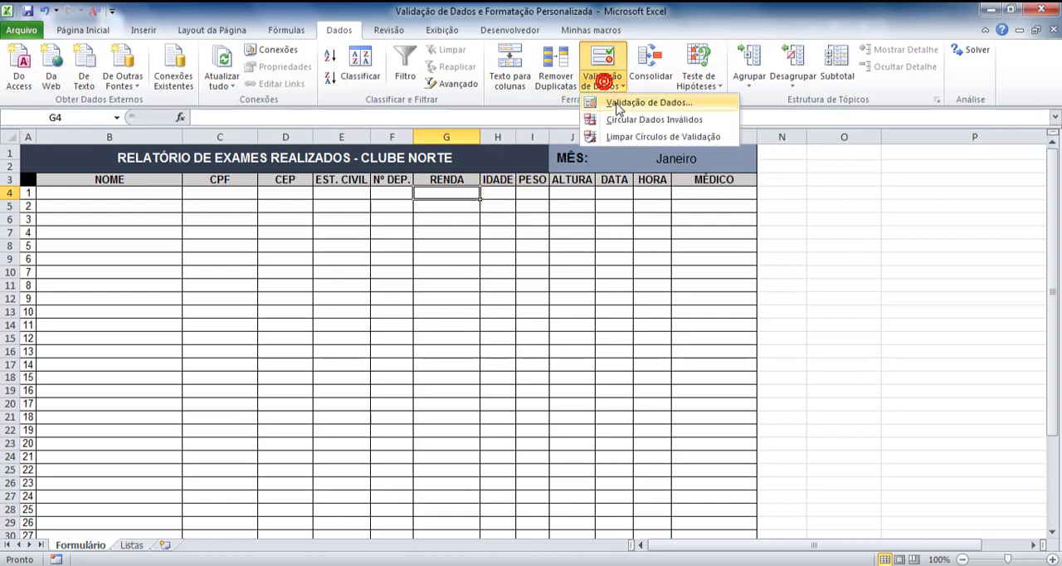
pyautogui.click(614, 102)
pyautogui.click(616, 200)
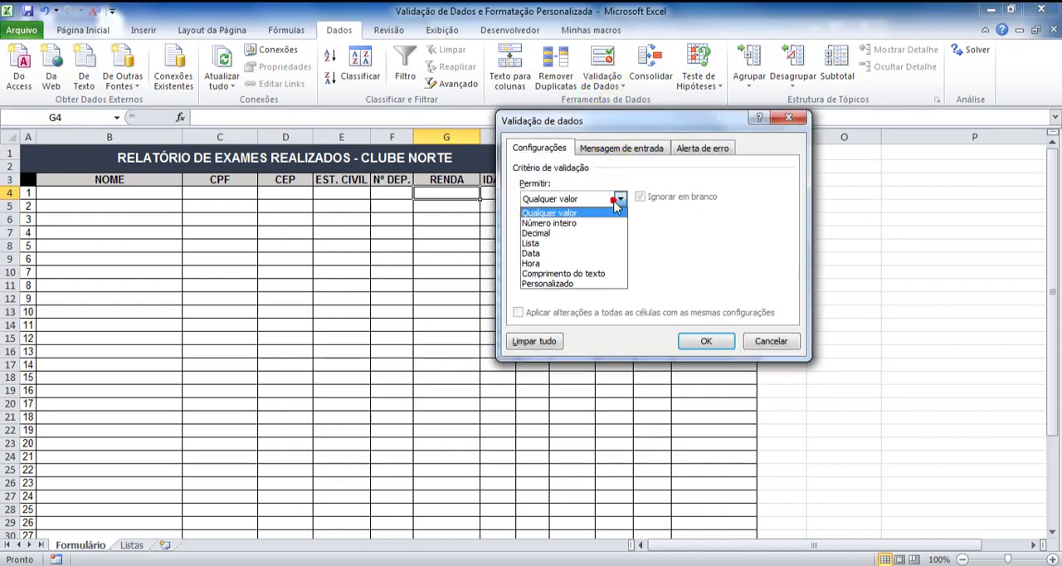
pyautogui.click(591, 233)
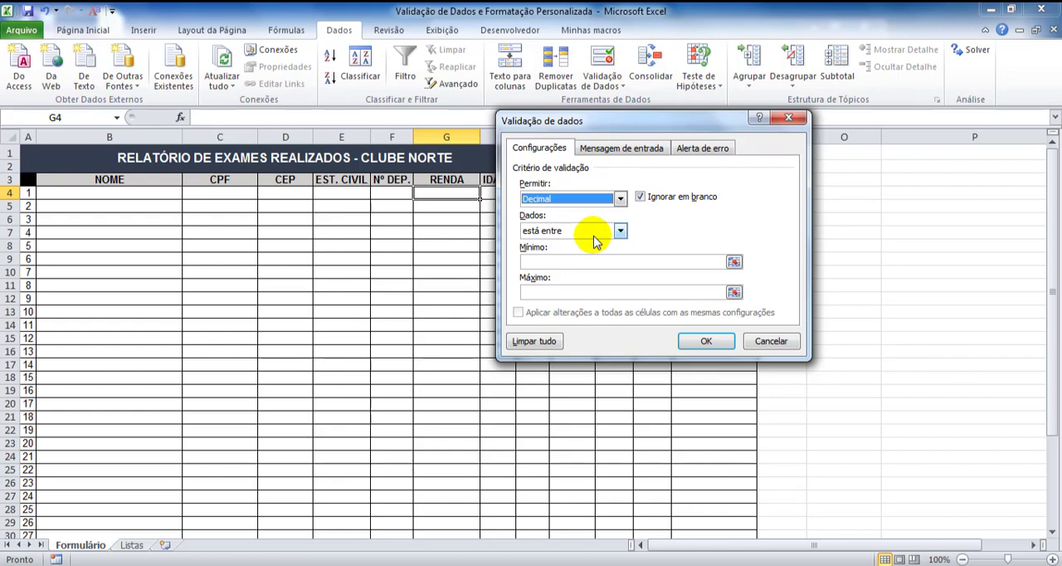
pyautogui.click(593, 236)
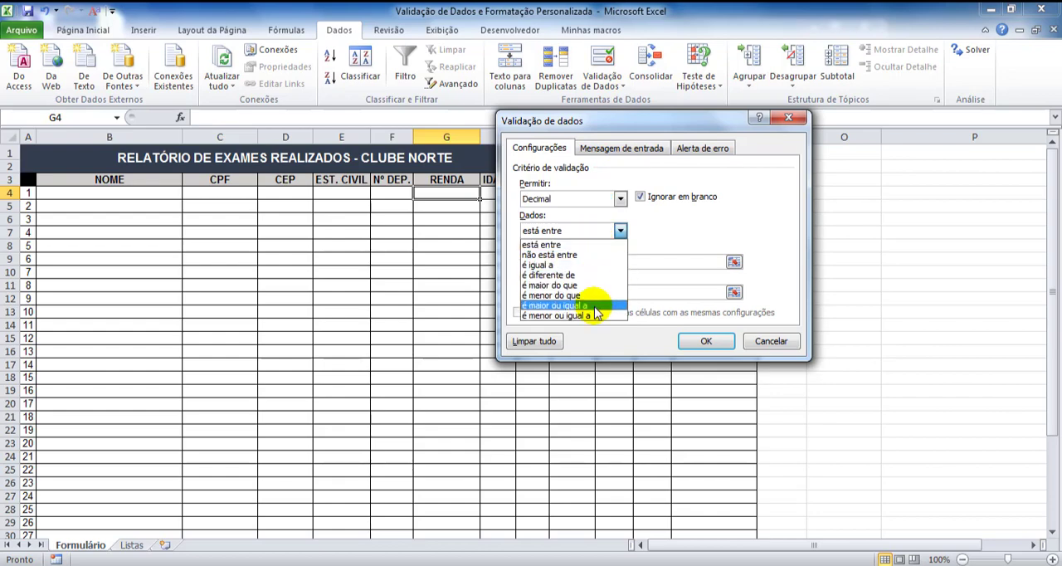
pyautogui.click(594, 306)
pyautogui.click(593, 263)
pyautogui.write('9')
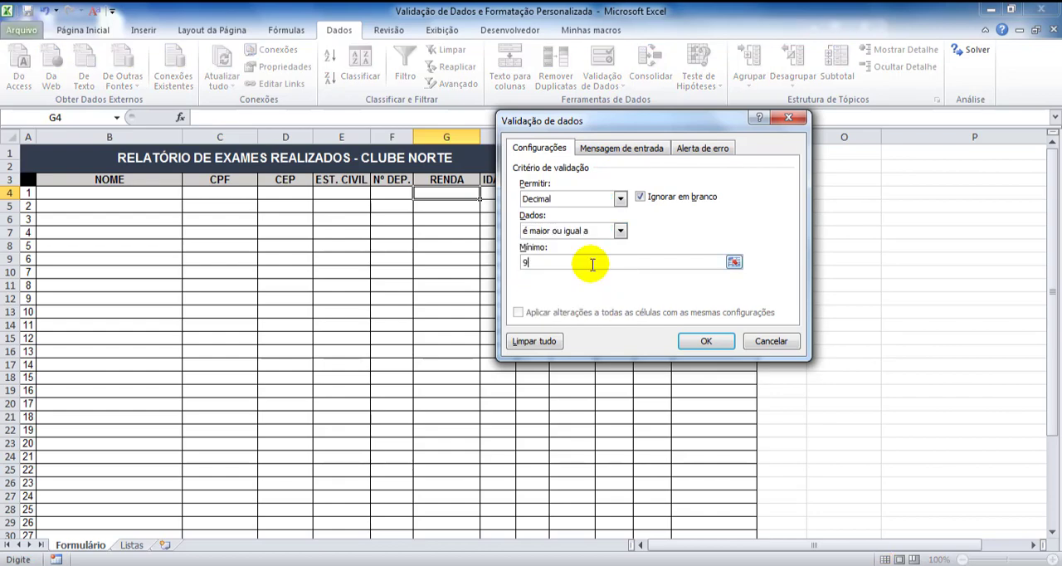
pyautogui.write('96')
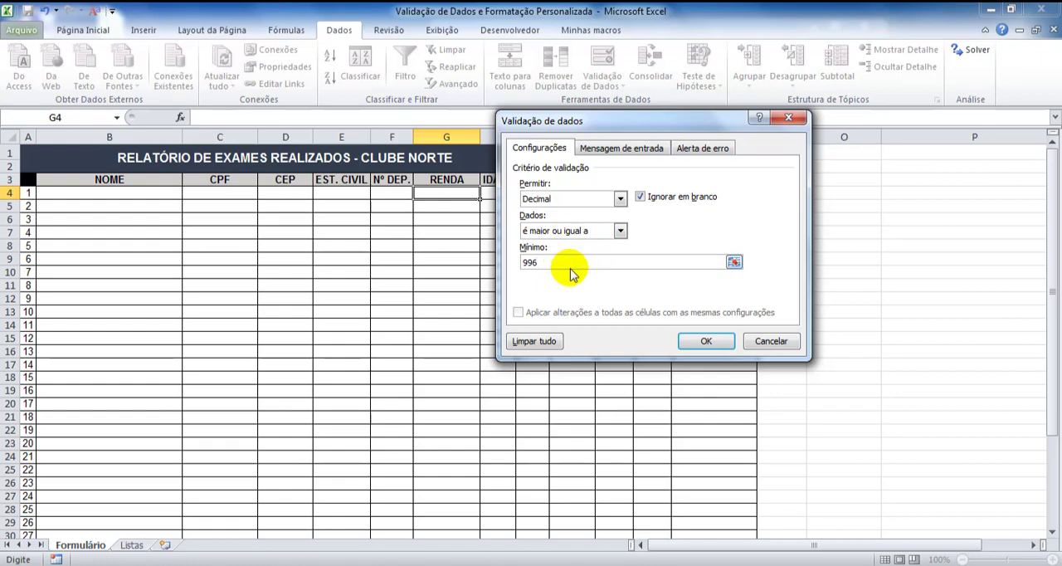
pyautogui.click(705, 339)
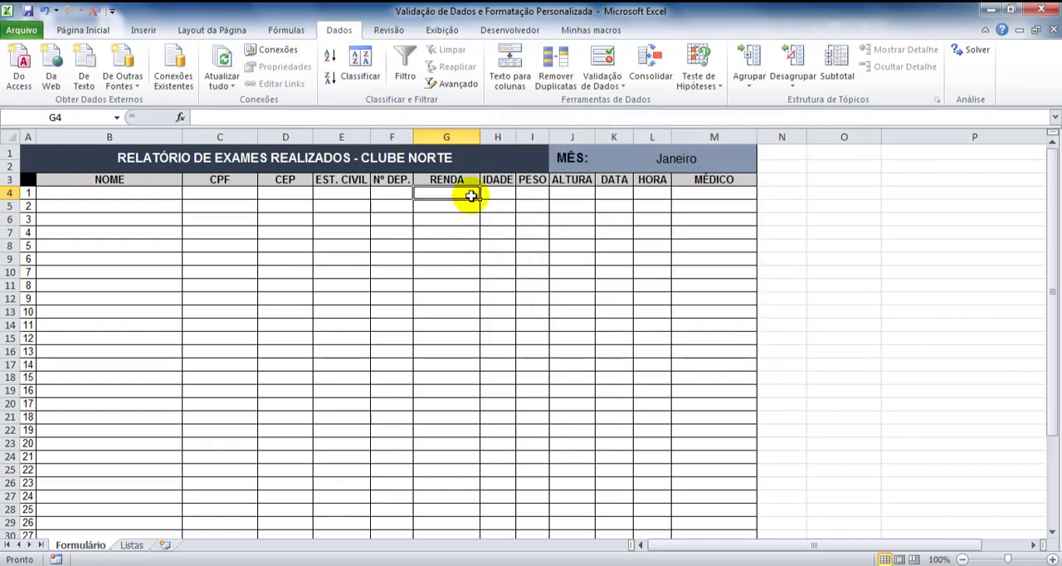
# Test the RENDA validation in G4 with the values 587,50 and 996, and clear the cell
pyautogui.write('587,50')
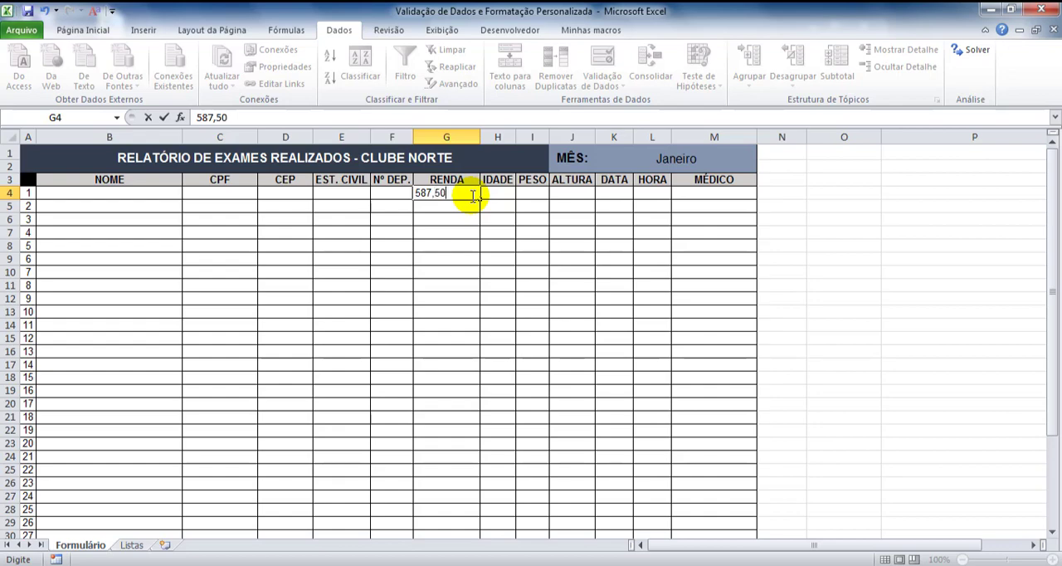
pyautogui.press('Return')
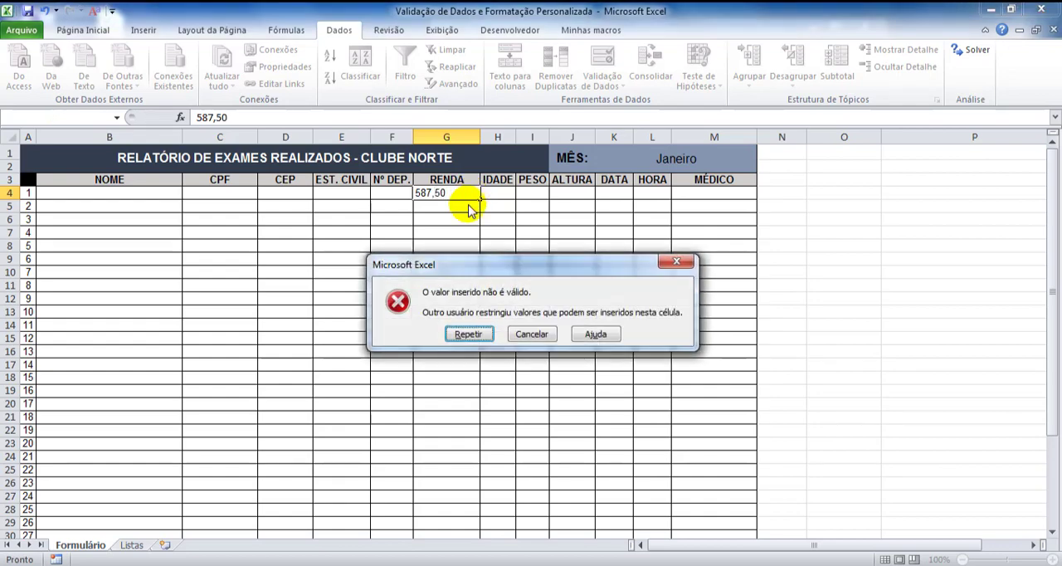
pyautogui.click(540, 334)
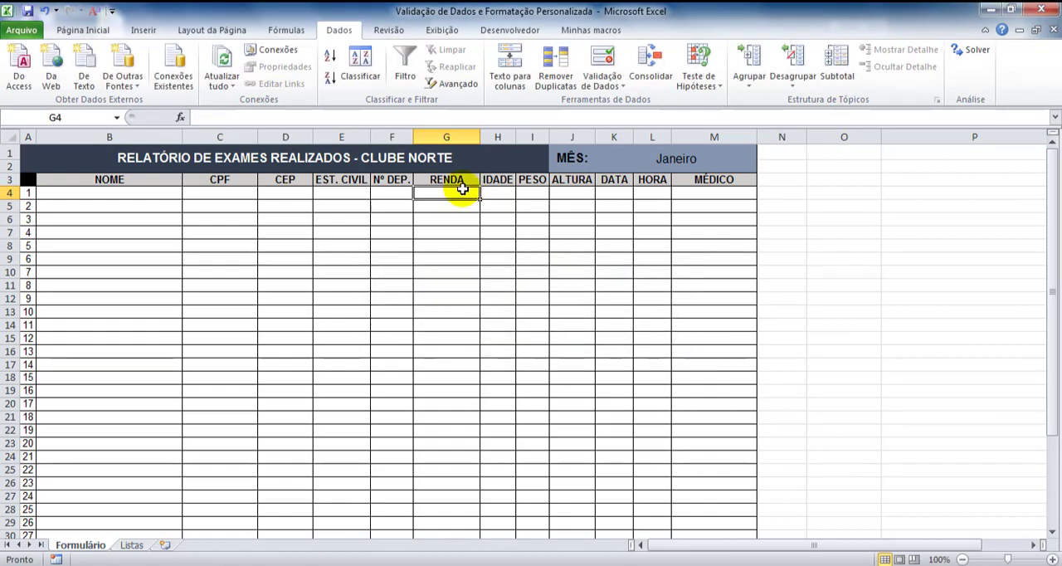
pyautogui.write('996')
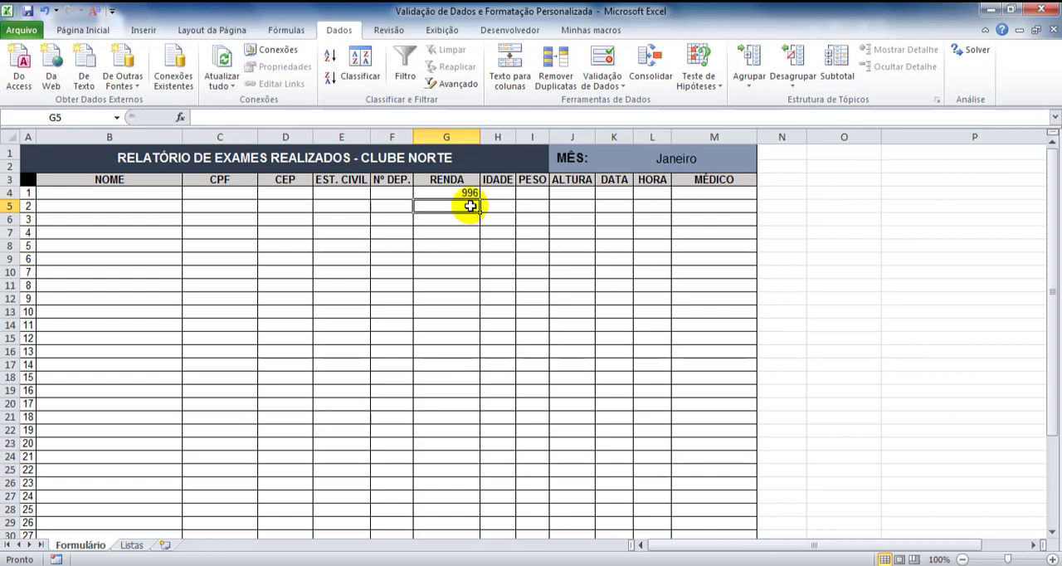
pyautogui.click(462, 191)
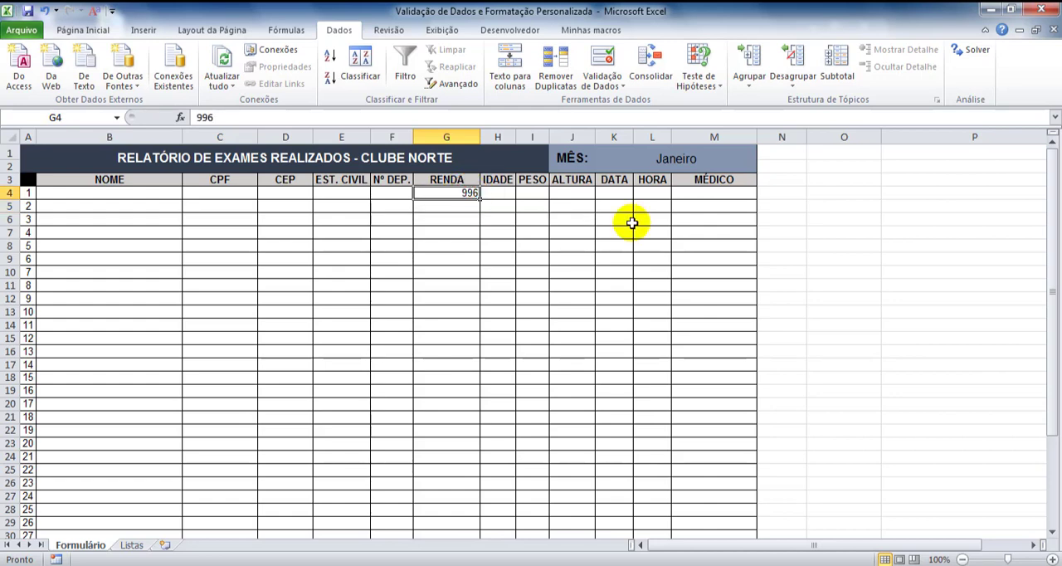
pyautogui.press('Delete')
# Add data validation to IDADE cell H4 allowing Número inteiro, é menor ou igual a, with a maximum of 115
pyautogui.click(509, 195)
pyautogui.click(508, 195)
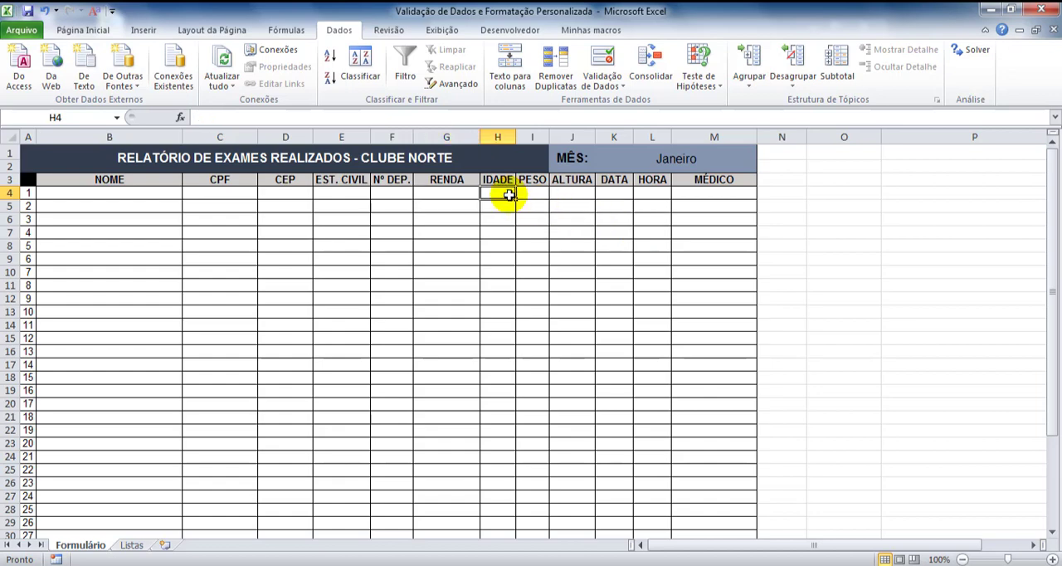
pyautogui.click(603, 63)
pyautogui.click(595, 198)
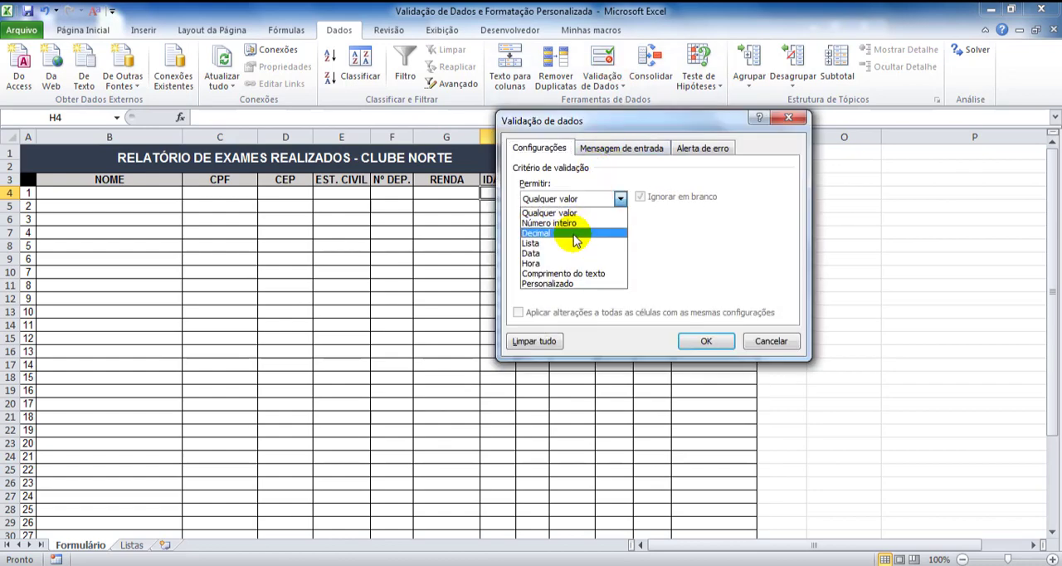
pyautogui.click(574, 222)
pyautogui.click(575, 230)
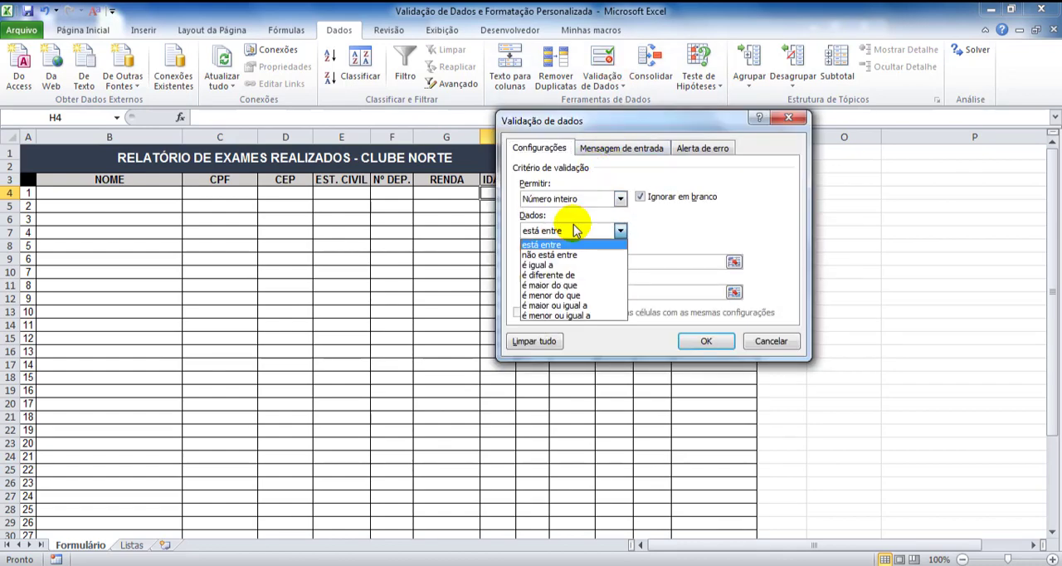
pyautogui.click(565, 315)
pyautogui.click(569, 263)
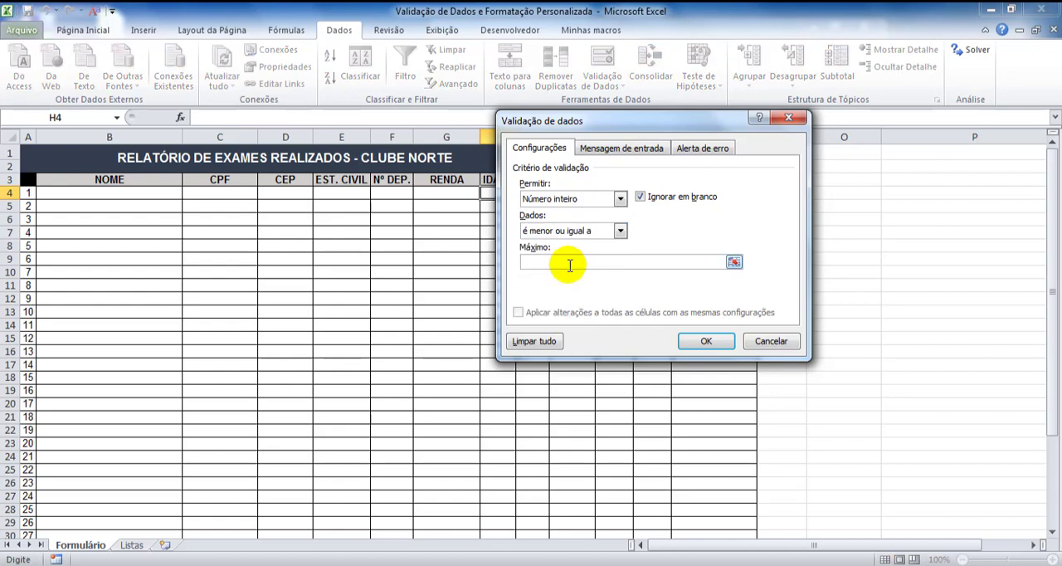
pyautogui.write('115')
pyautogui.click(704, 341)
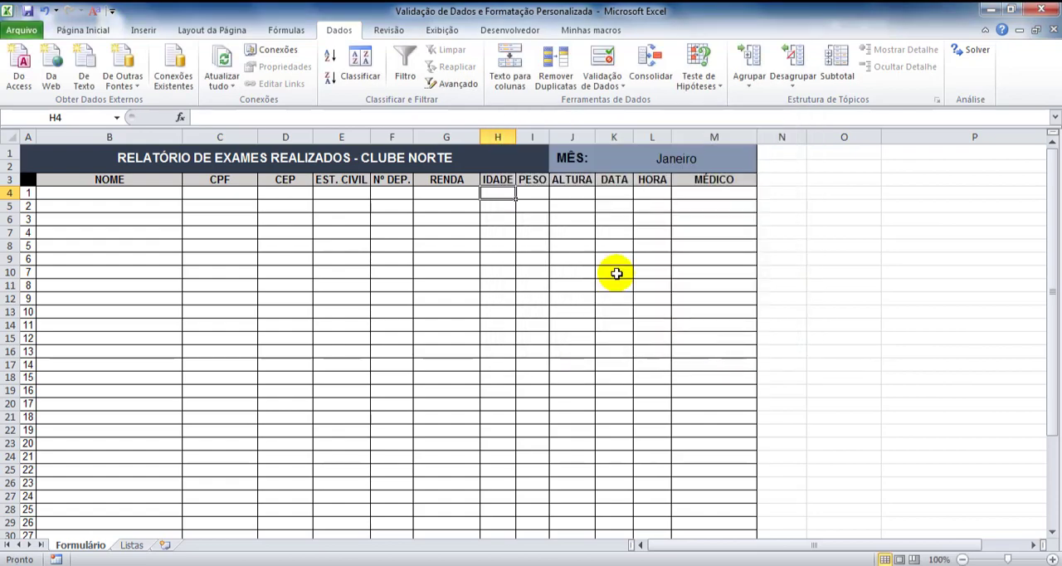
# Add data validation to PESO cell I4 allowing Decimal, é menor ou igual a, with a maximum of 250
pyautogui.click(538, 193)
pyautogui.click(538, 192)
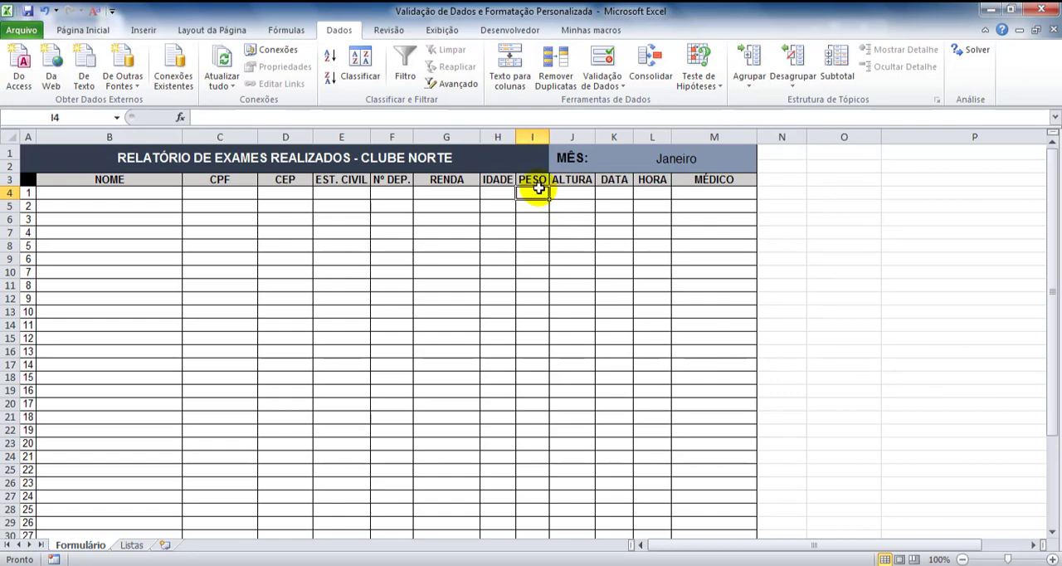
pyautogui.click(605, 65)
pyautogui.click(620, 198)
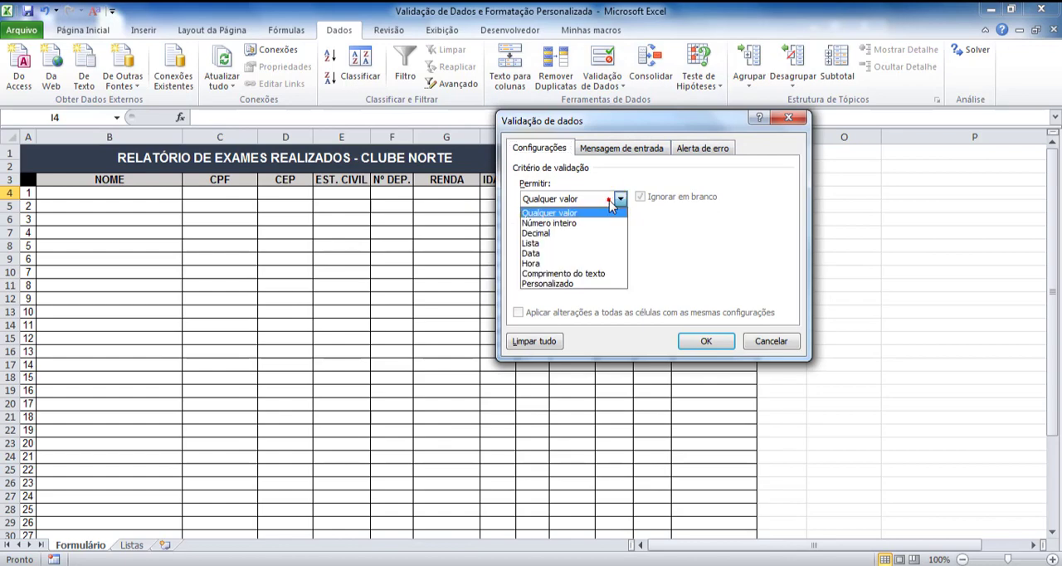
pyautogui.click(577, 235)
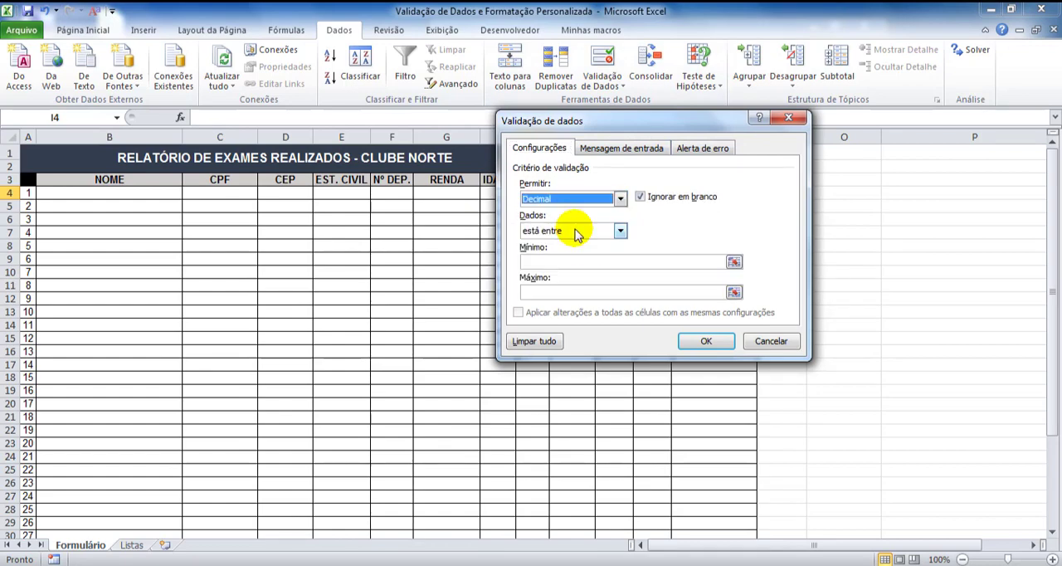
pyautogui.click(550, 230)
pyautogui.click(556, 317)
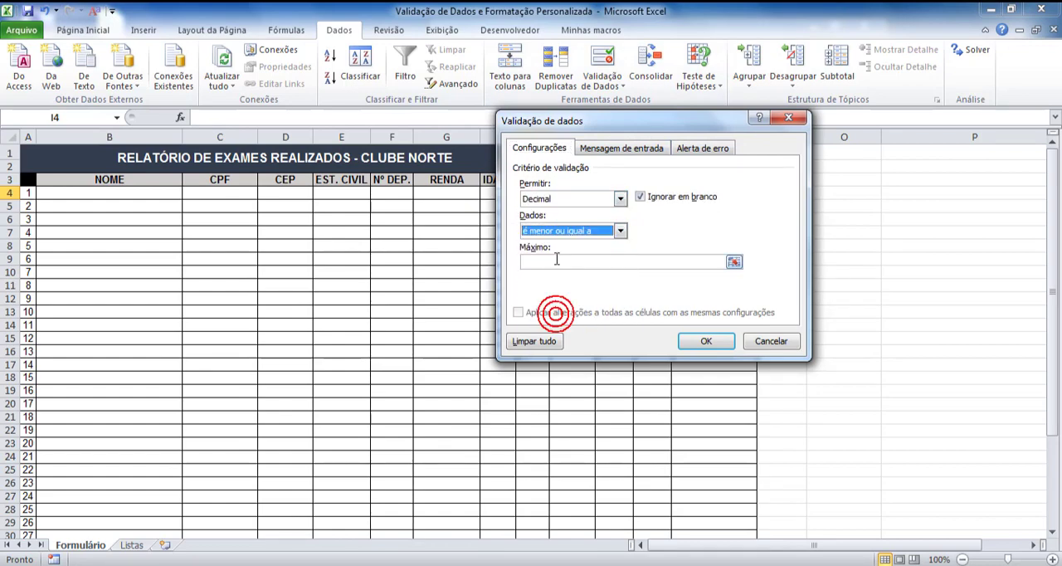
pyautogui.click(554, 262)
pyautogui.write('250')
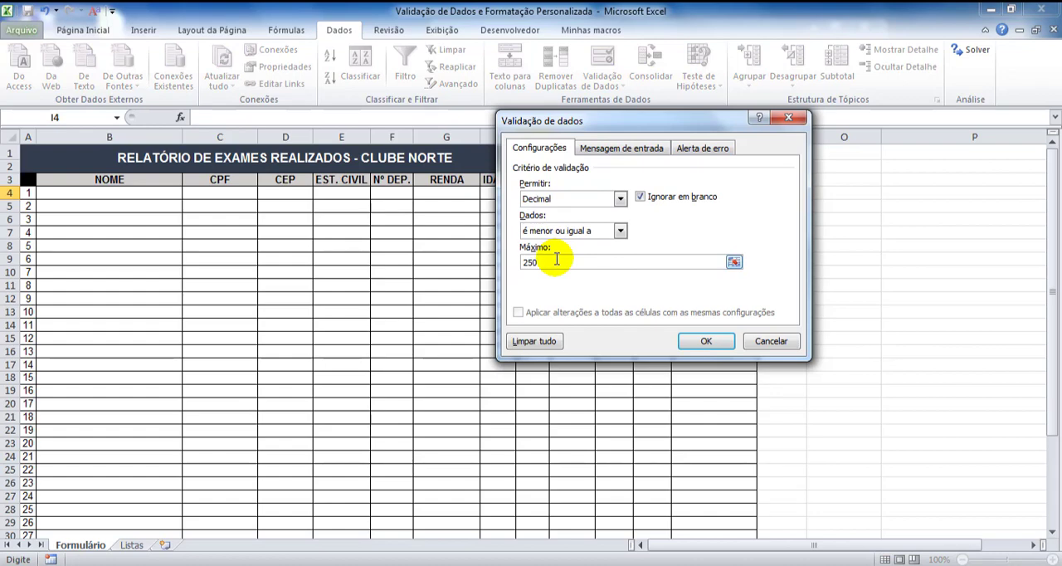
pyautogui.click(705, 340)
# Add data validation to ALTURA cell J4 allowing Decimal, é menor ou igual a, with a maximum of 2,30
pyautogui.click(581, 199)
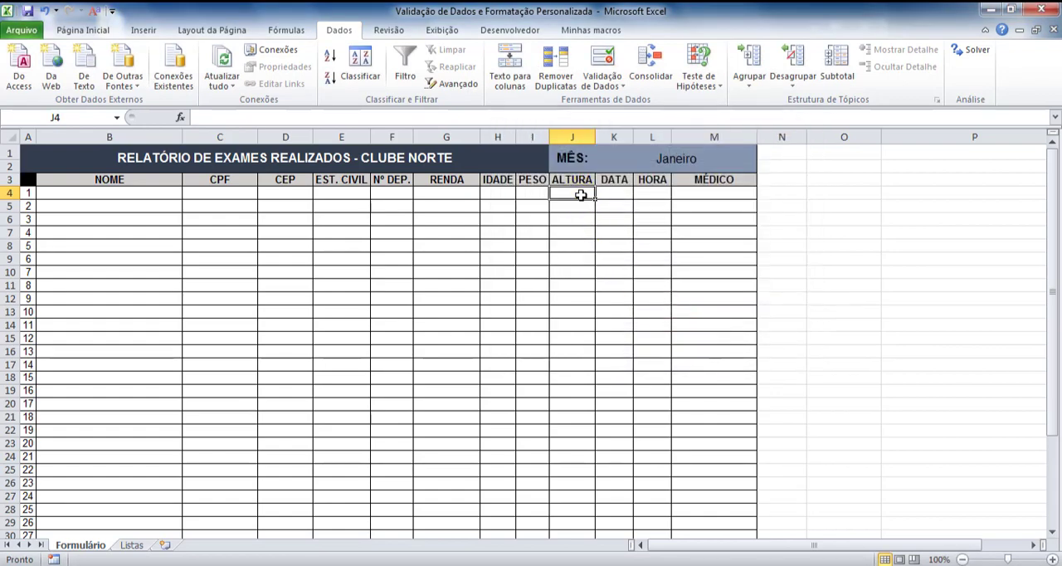
pyautogui.click(606, 65)
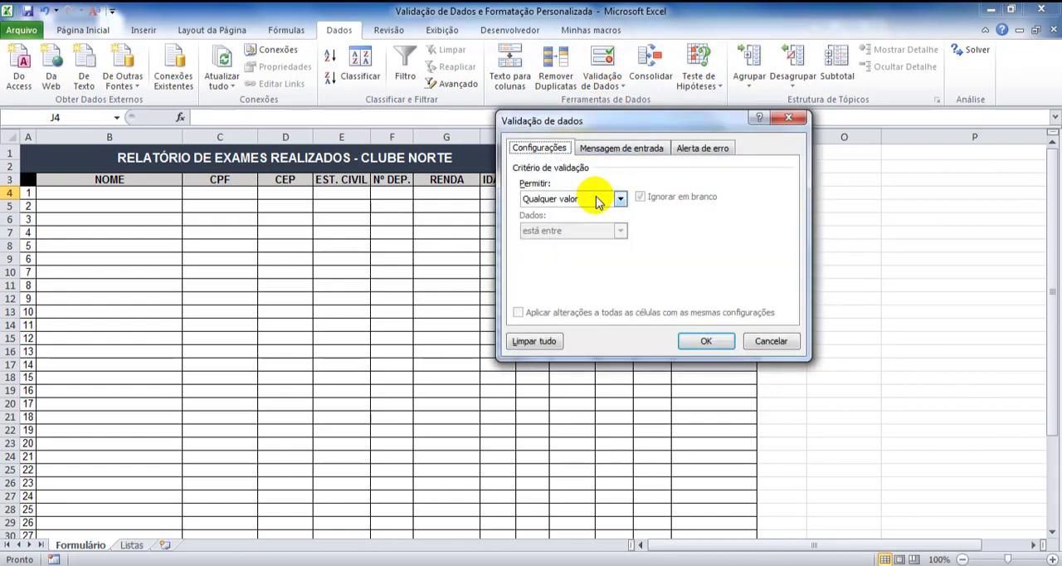
pyautogui.click(620, 199)
pyautogui.click(573, 234)
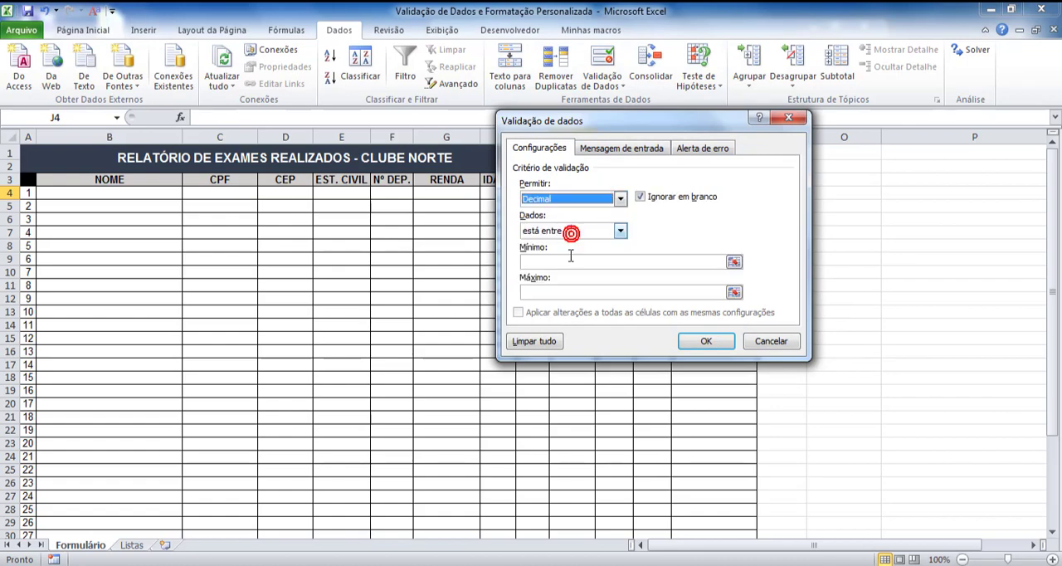
pyautogui.click(571, 231)
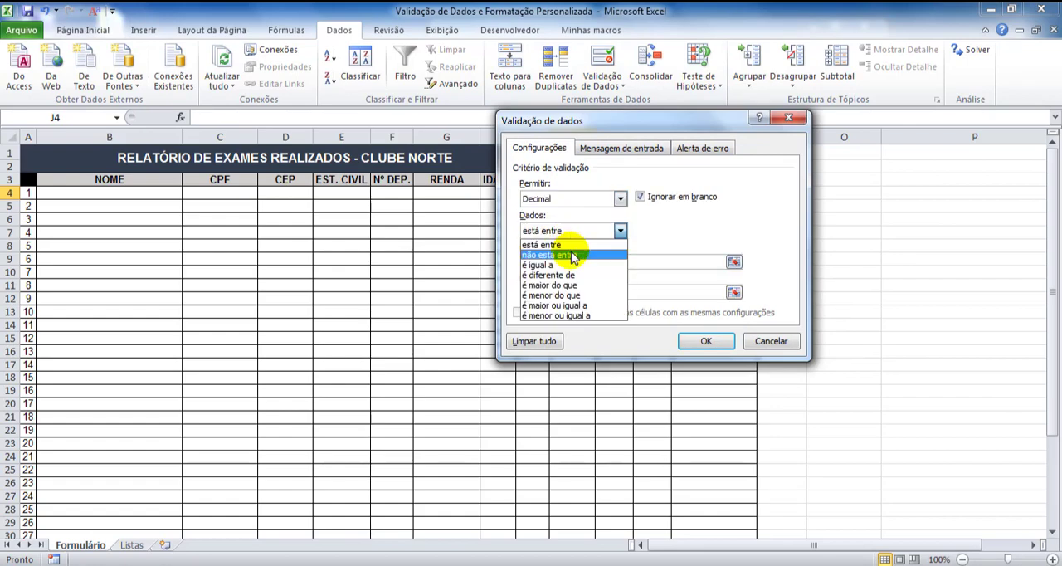
pyautogui.click(564, 315)
pyautogui.click(560, 263)
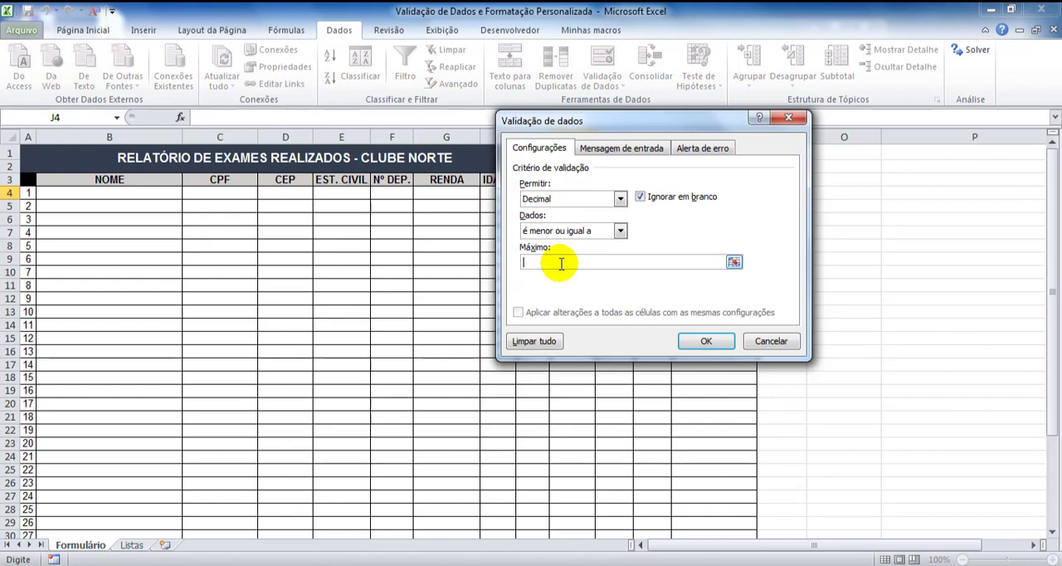
pyautogui.write('2,30')
pyautogui.click(706, 341)
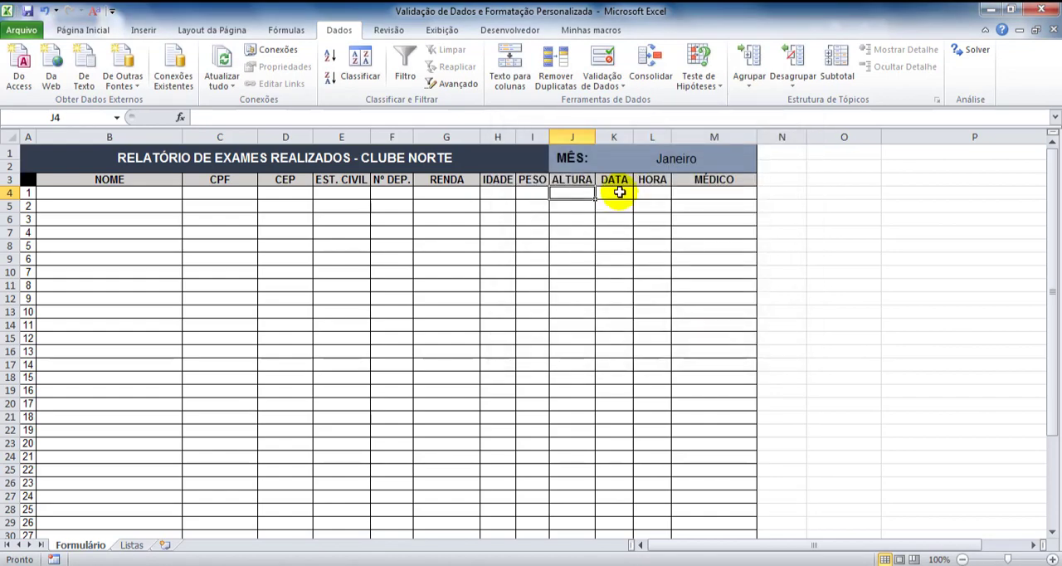
# Start data validation for DATA cell K4 allowing Data, está entre, with the start date 01/01/2019
pyautogui.click(619, 191)
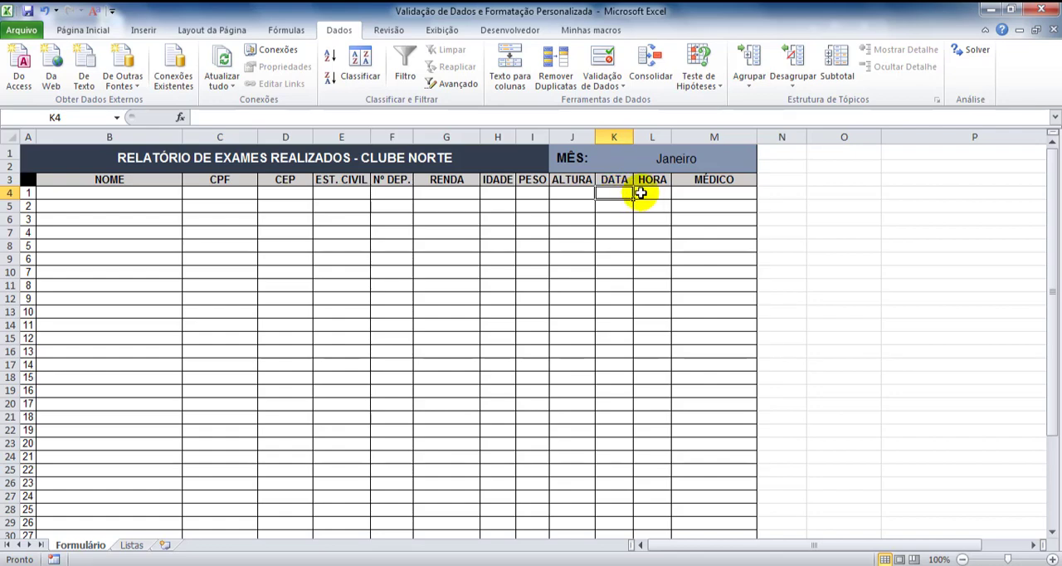
pyautogui.click(607, 58)
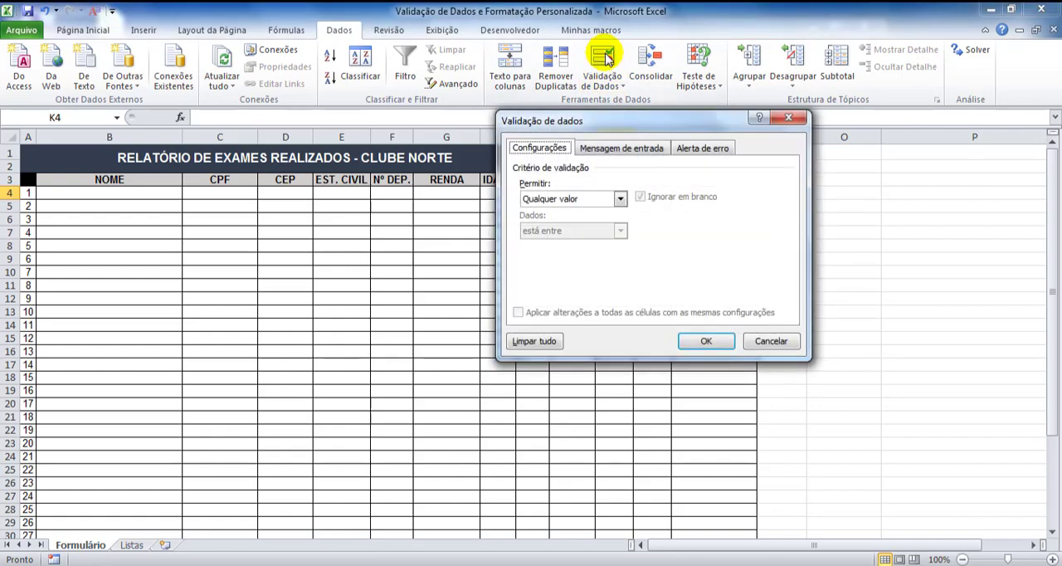
pyautogui.click(620, 198)
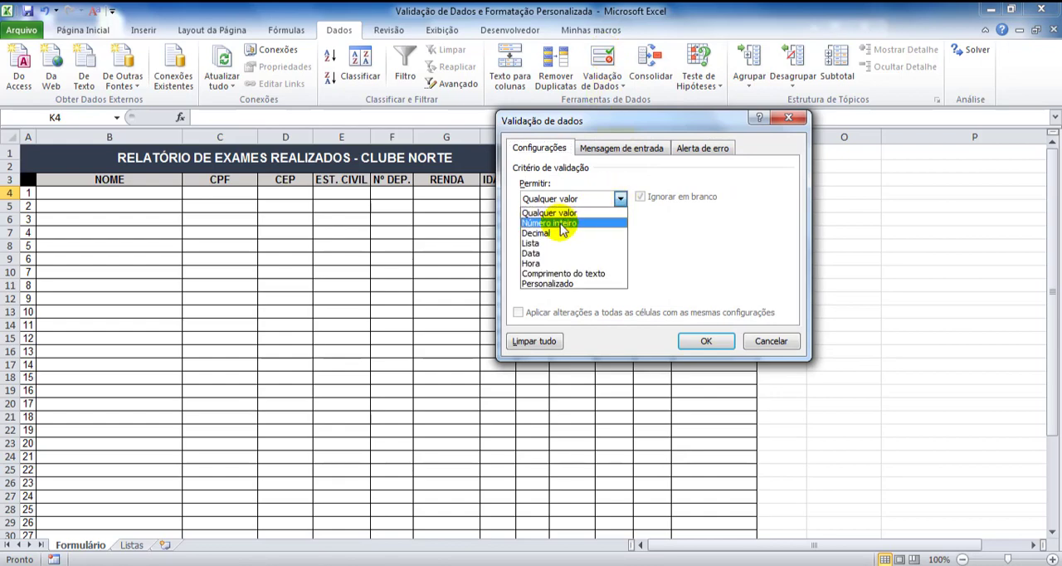
pyautogui.click(541, 253)
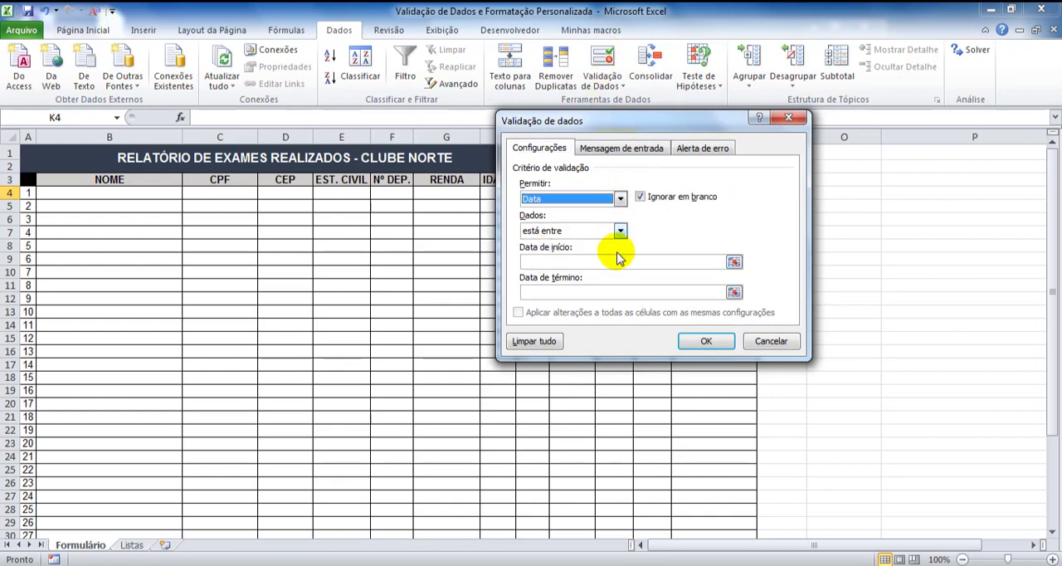
pyautogui.click(735, 261)
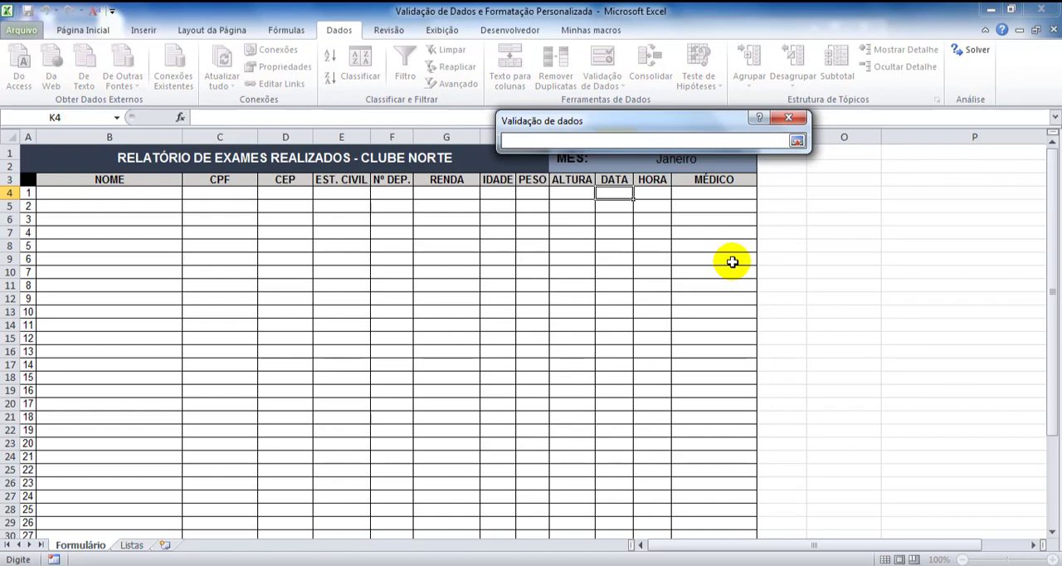
pyautogui.moveTo(688, 122); pyautogui.dragTo(370, 170)
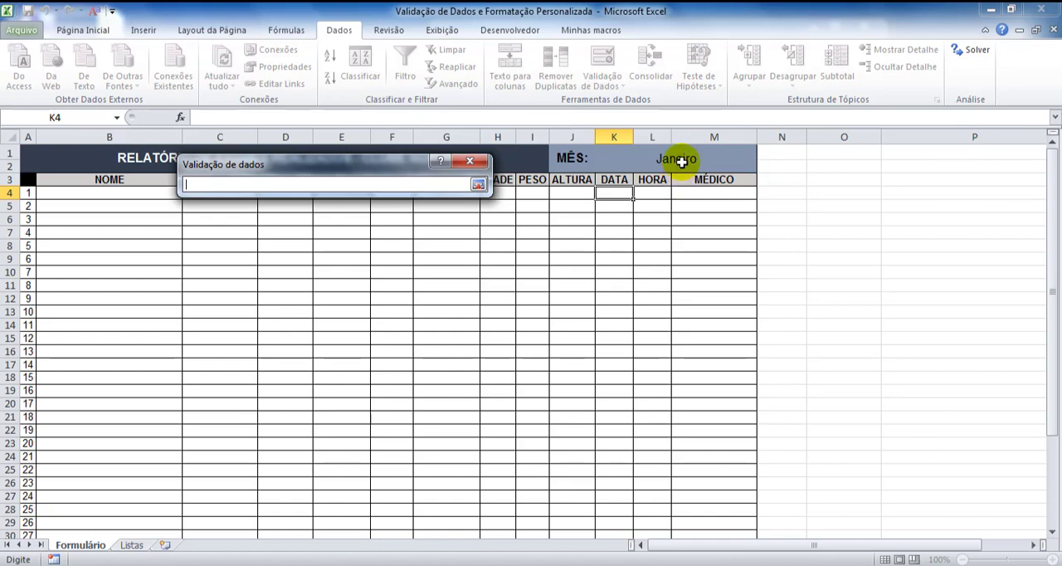
pyautogui.click(479, 184)
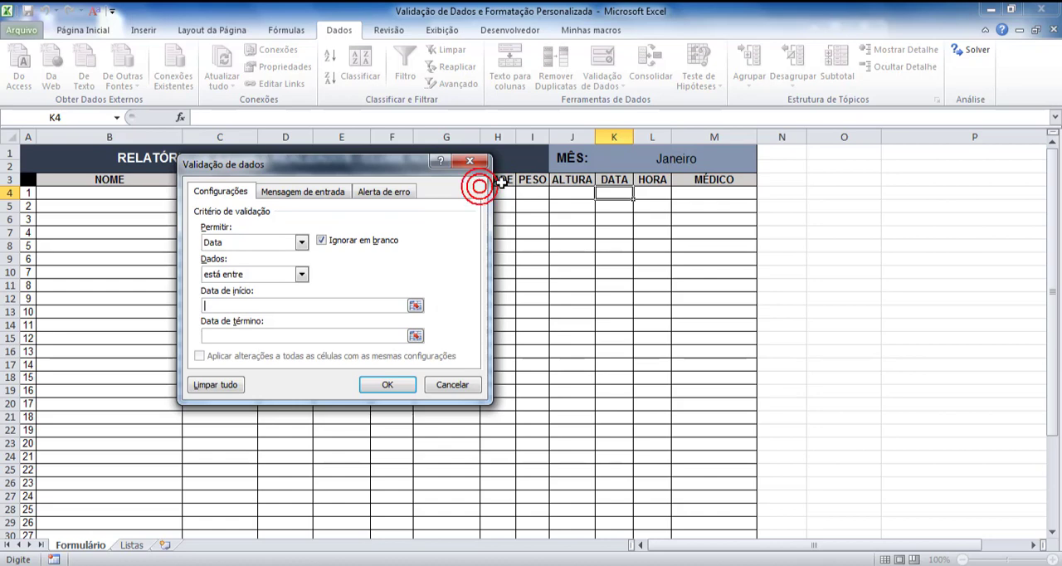
pyautogui.click(348, 305)
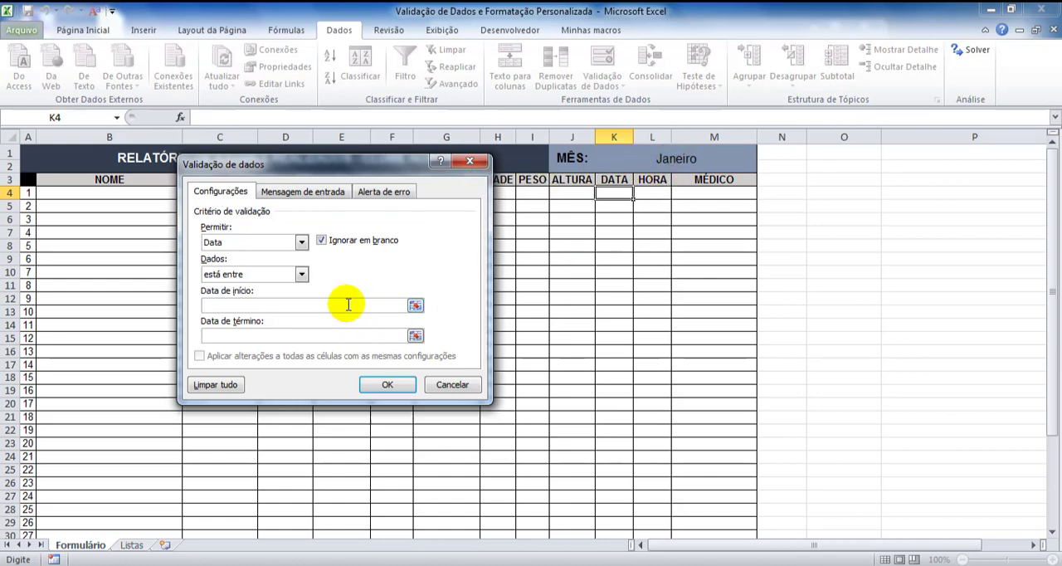
pyautogui.write('01/01/2019')
# Set the end date of the DATA validation to 31/12/2019 and apply the rule
pyautogui.click(297, 333)
pyautogui.write('31/')
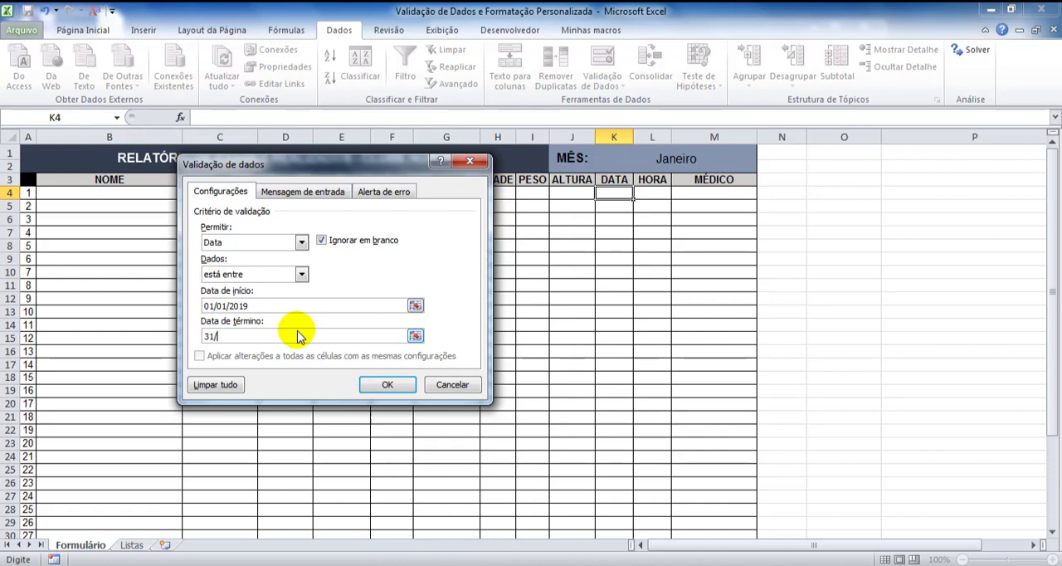
pyautogui.write('12/2019')
pyautogui.click(386, 384)
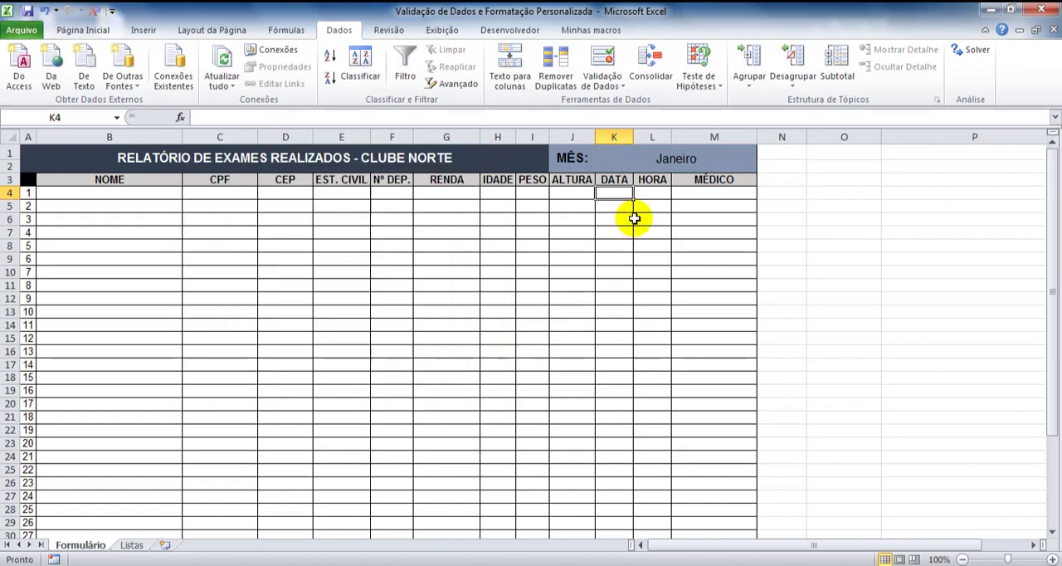
# Add data validation to HORA cell L4 allowing Hora, está entre, with start time 8:00 and end time 19
pyautogui.click(652, 193)
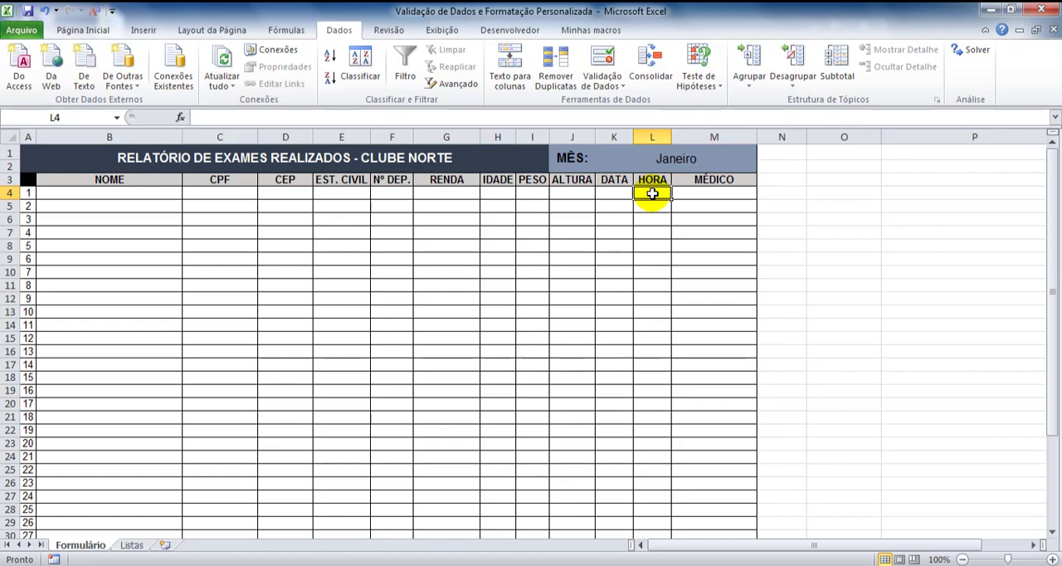
pyautogui.click(604, 61)
pyautogui.click(301, 242)
pyautogui.click(263, 307)
pyautogui.click(263, 307)
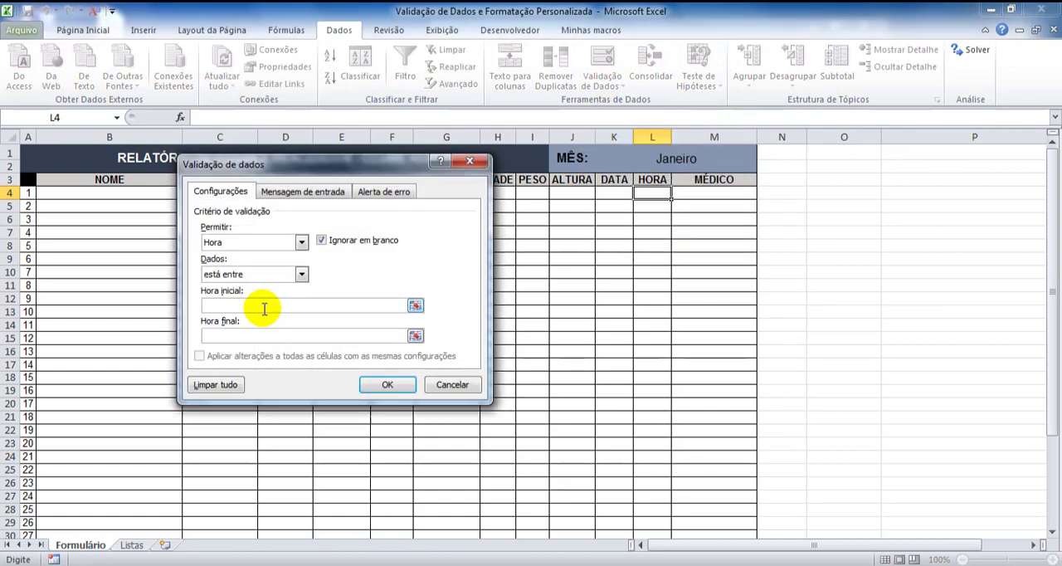
pyautogui.write('8:00')
pyautogui.click(248, 334)
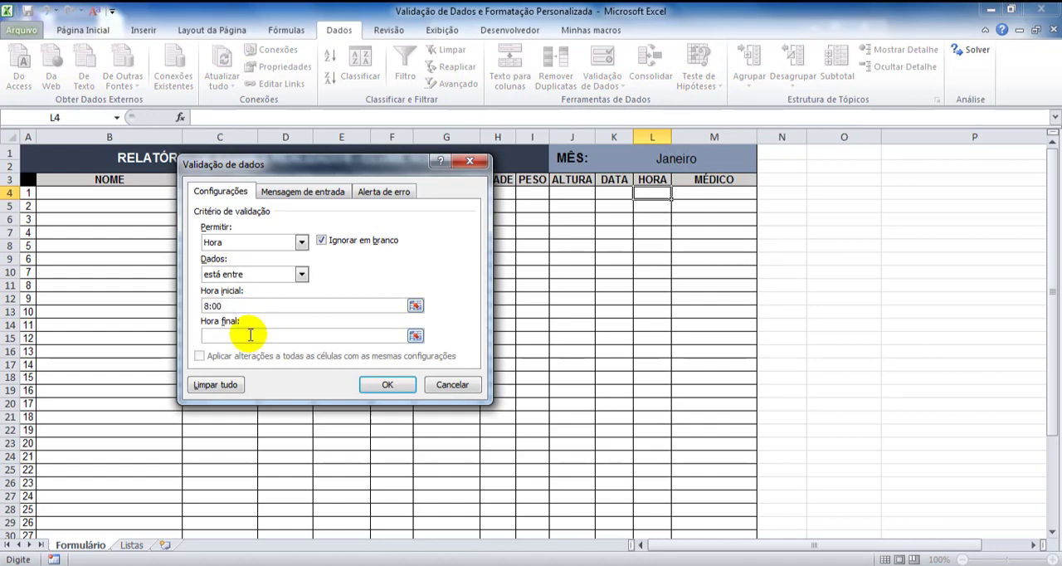
pyautogui.write('19:45')
pyautogui.click(383, 384)
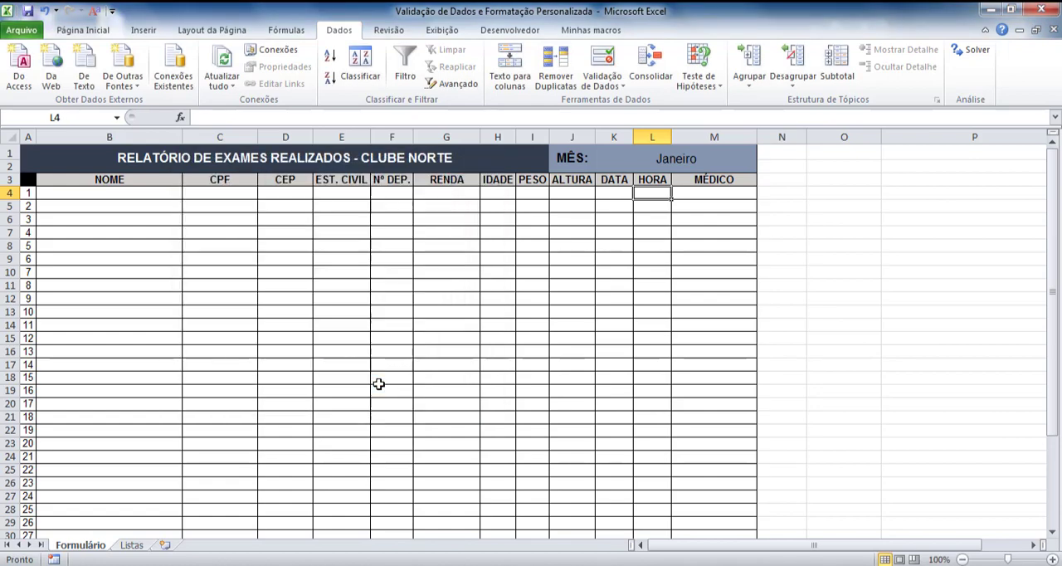
# Add data validation to MÉDICO cell M4 allowing Comprimento do texto, é menor ou igual a, with a maximum length
pyautogui.click(688, 190)
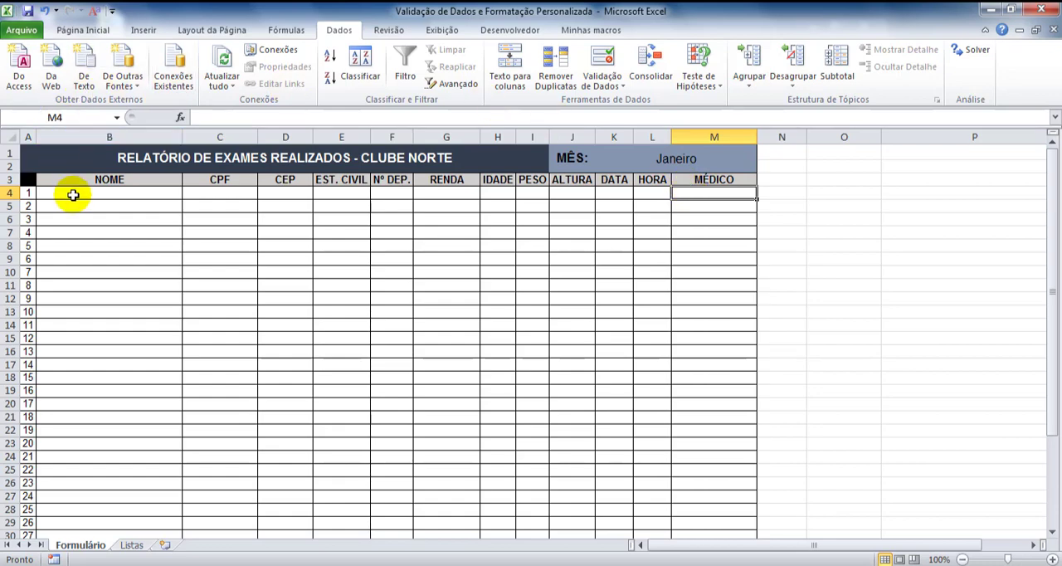
pyautogui.click(616, 79)
pyautogui.click(622, 104)
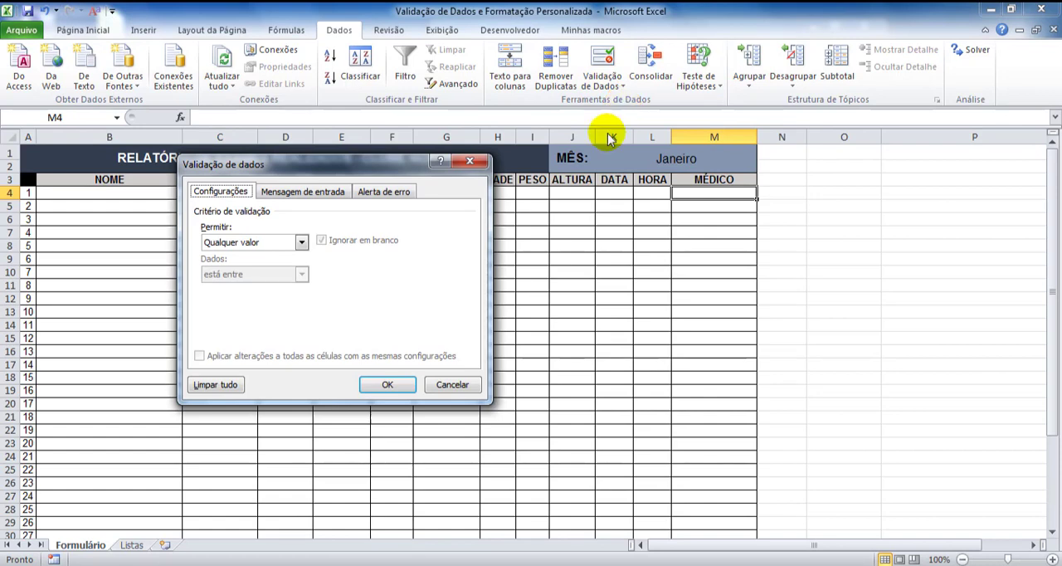
pyautogui.click(277, 243)
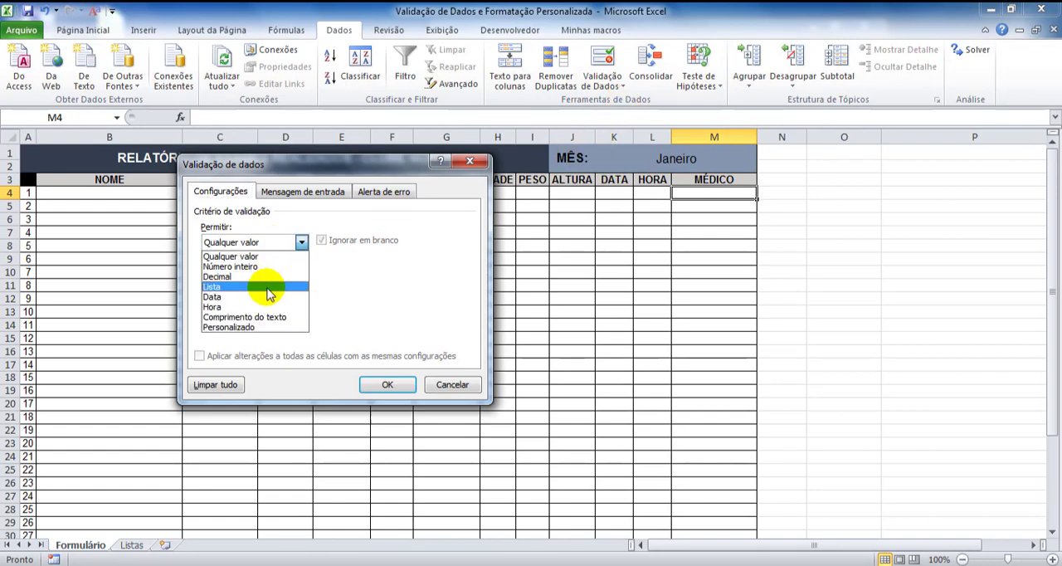
pyautogui.click(249, 317)
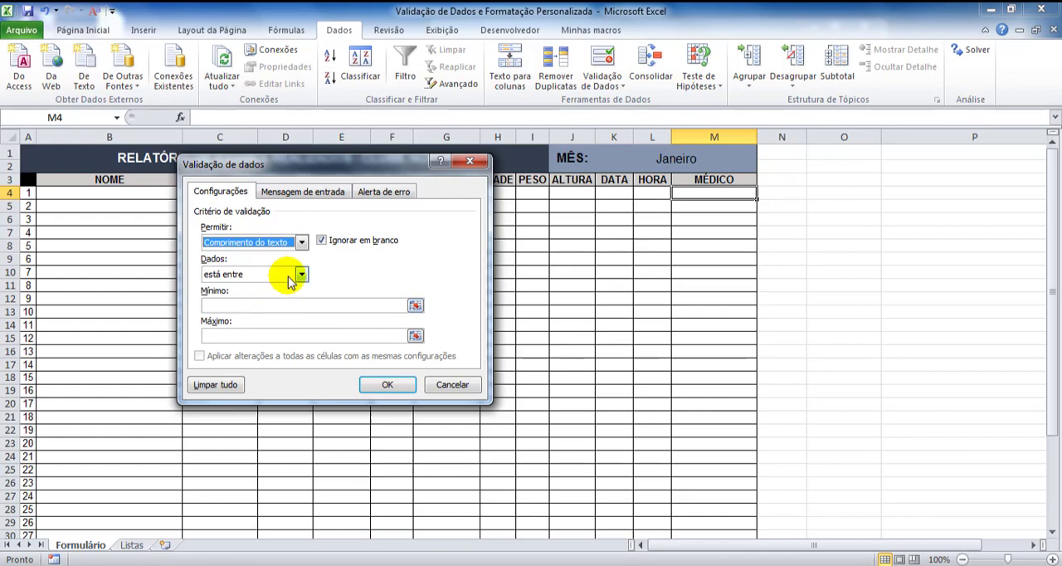
pyautogui.click(293, 277)
pyautogui.click(259, 367)
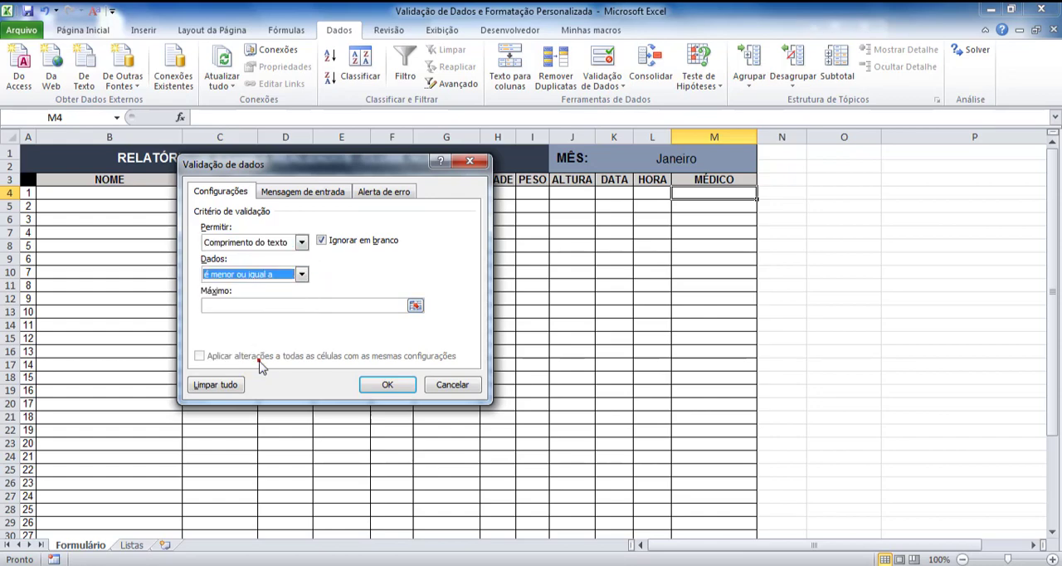
pyautogui.click(264, 306)
pyautogui.write('3')
pyautogui.press('Return')
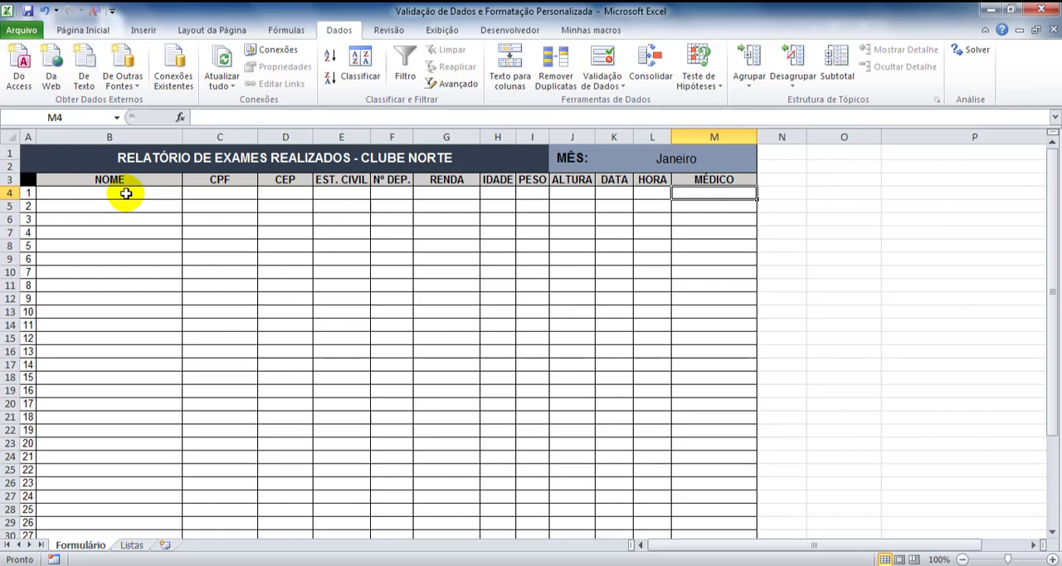
pyautogui.moveTo(125, 193); pyautogui.dragTo(730, 194)
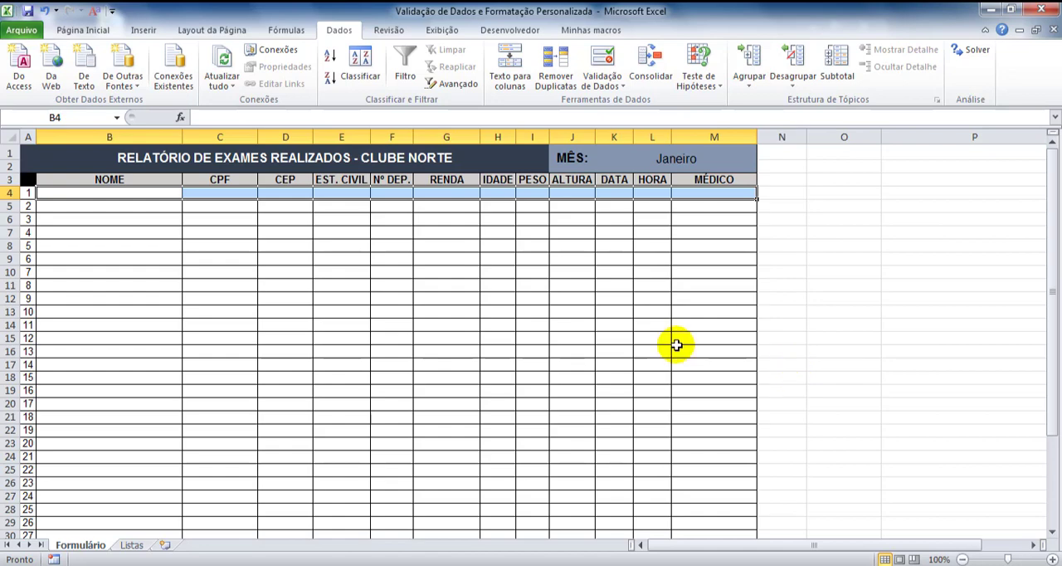
pyautogui.click(65, 194)
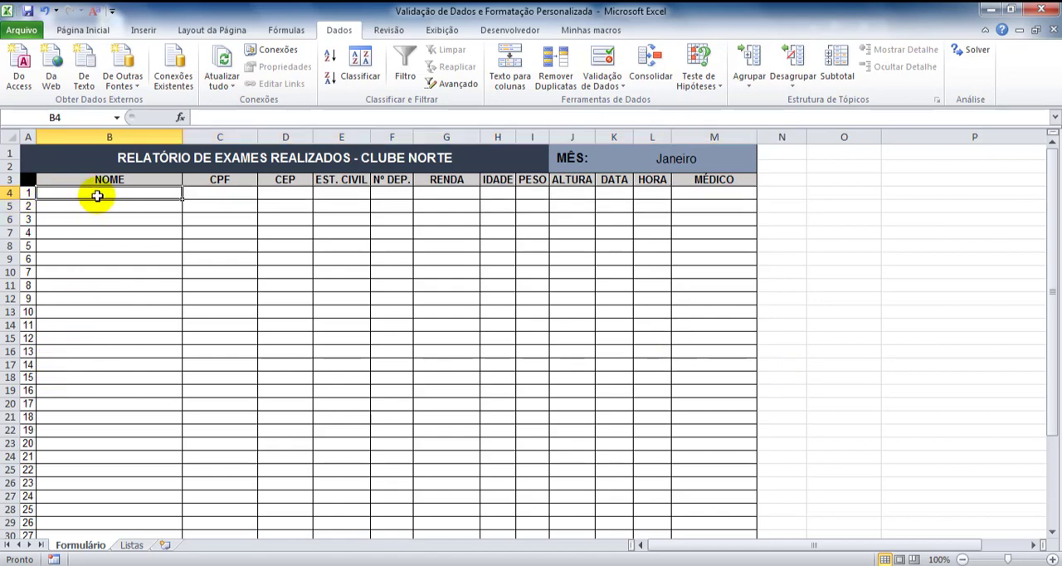
pyautogui.moveTo(100, 195); pyautogui.dragTo(107, 504)
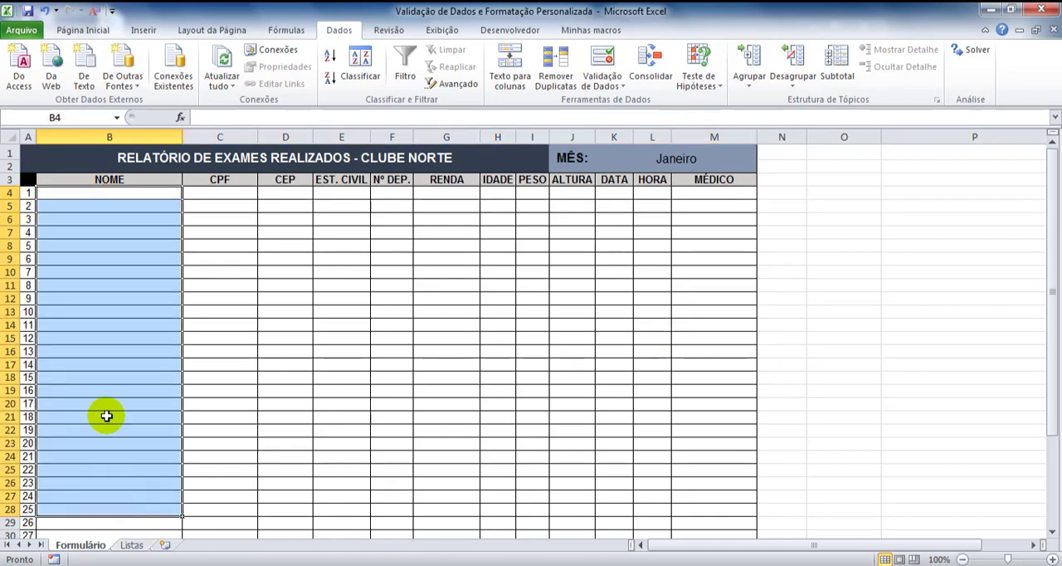
# Fill row 4 of the form with the person's full name, CPF number and CEP postal code
pyautogui.click(97, 194)
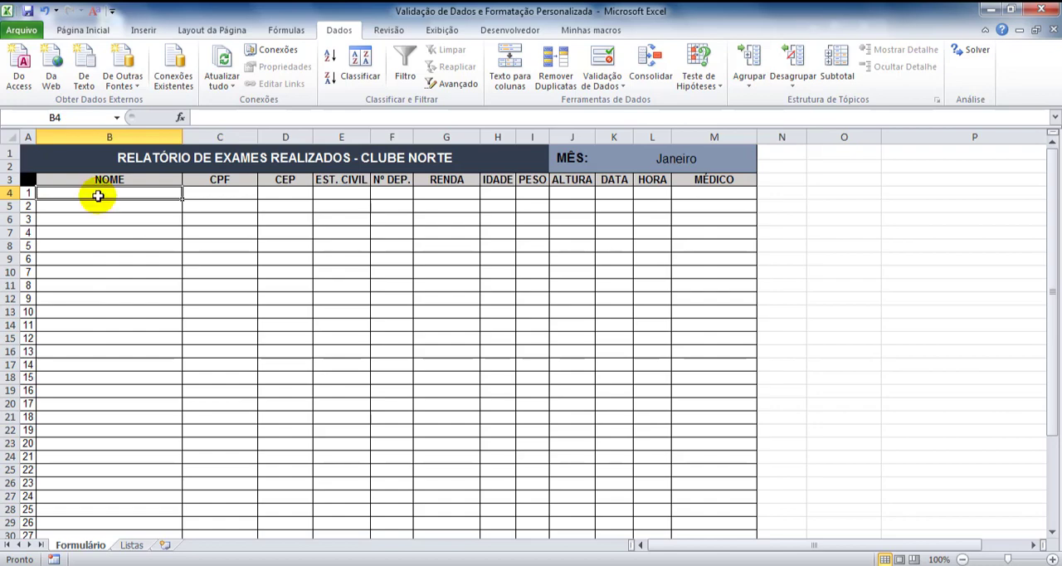
pyautogui.write('Fulano de T. da Silva')
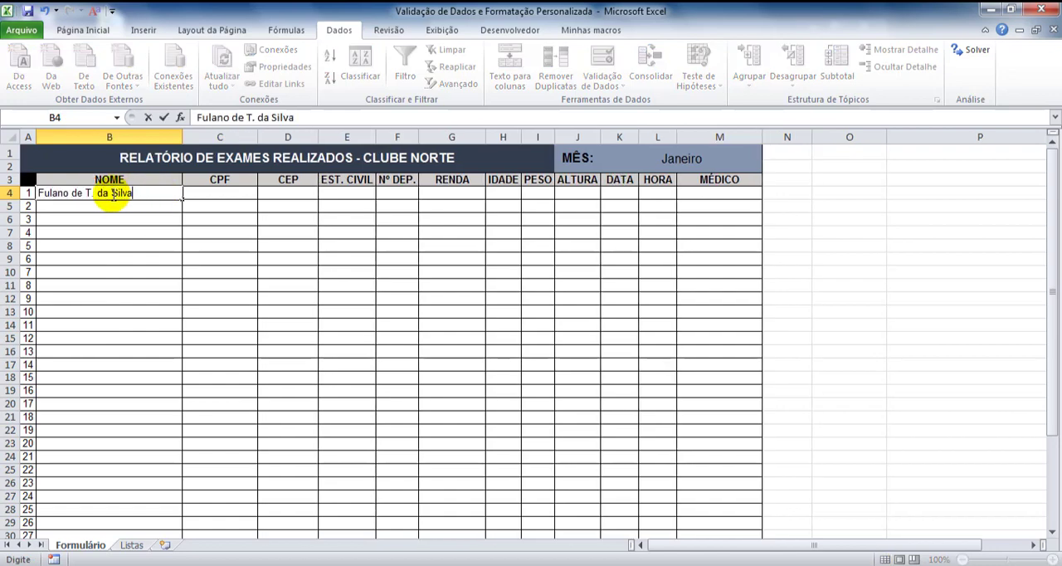
pyautogui.click(204, 193)
pyautogui.write('12345678901')
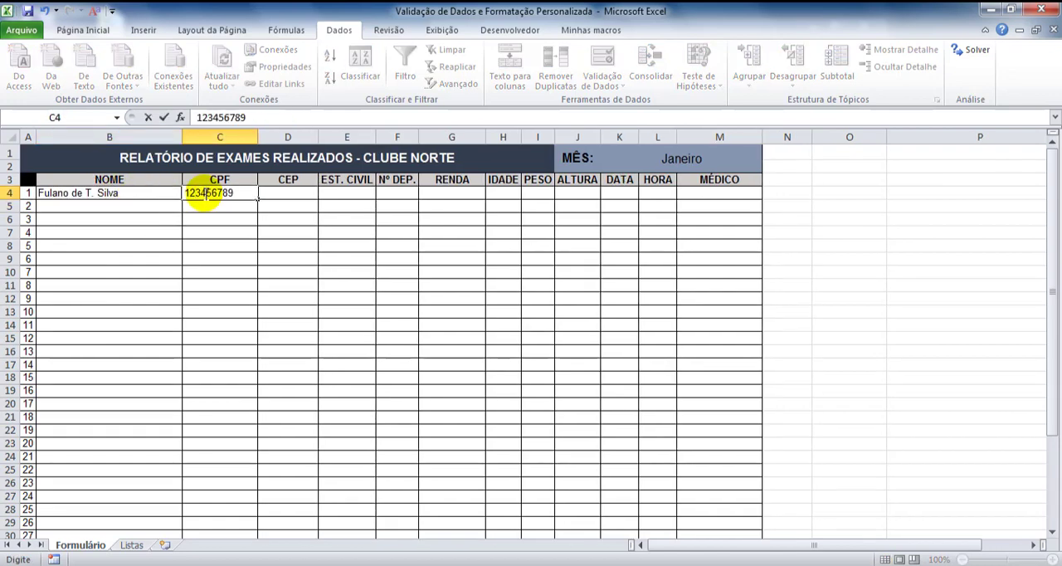
pyautogui.click(296, 192)
pyautogui.write('12345678')
# In row 4, choose Solteiro(a) for EST. CIVIL and enter 0 for Nº DEP. and 1200 for RENDA
pyautogui.click(351, 192)
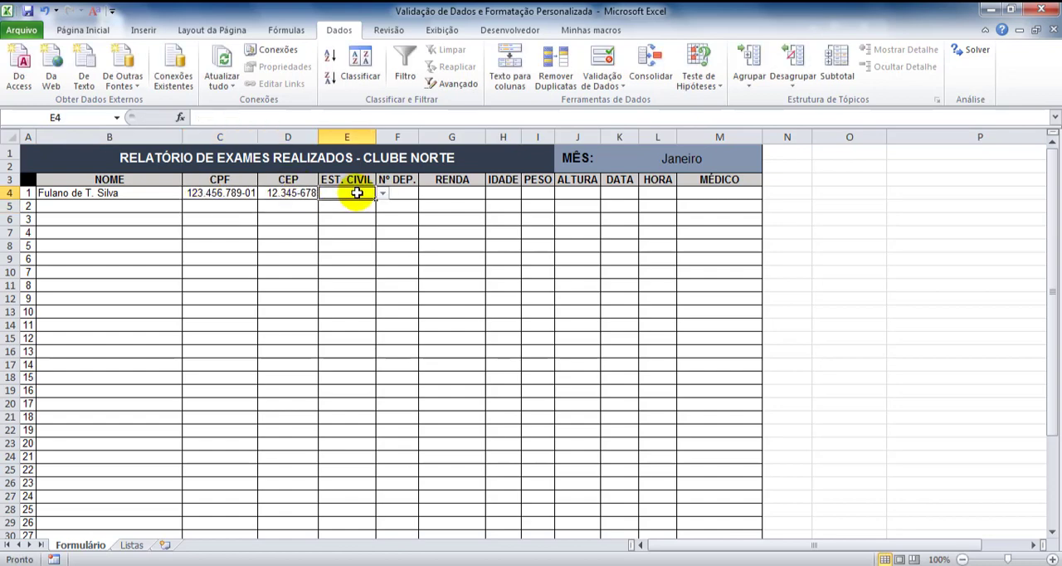
pyautogui.click(383, 193)
pyautogui.click(349, 205)
pyautogui.click(401, 193)
pyautogui.write('0')
pyautogui.press('Tab')
pyautogui.write('1200')
pyautogui.press('Tab')
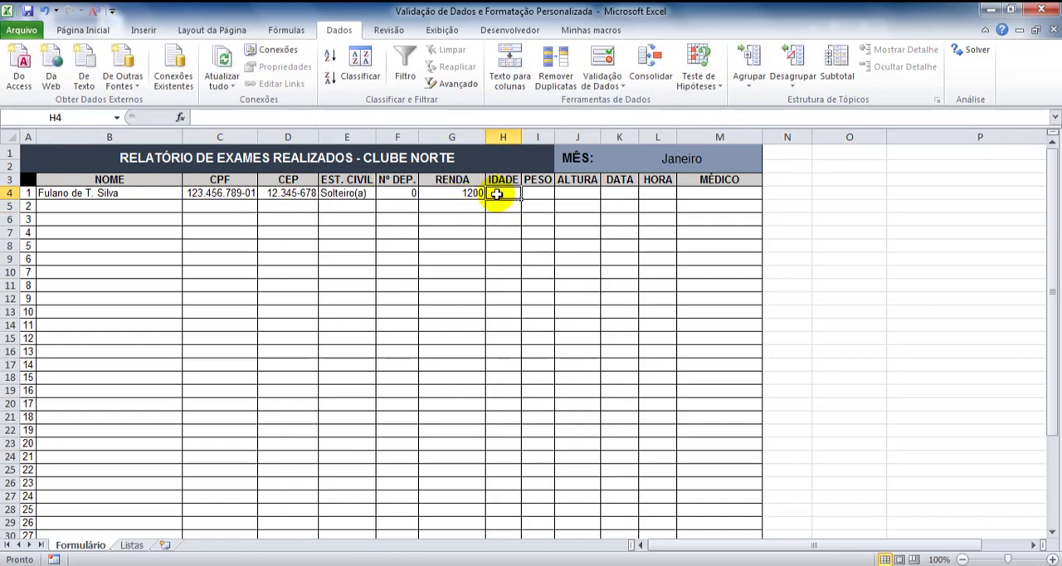
# Try to enter 123 as the IDADE in row 4
pyautogui.write('1233')
pyautogui.press('Tab')
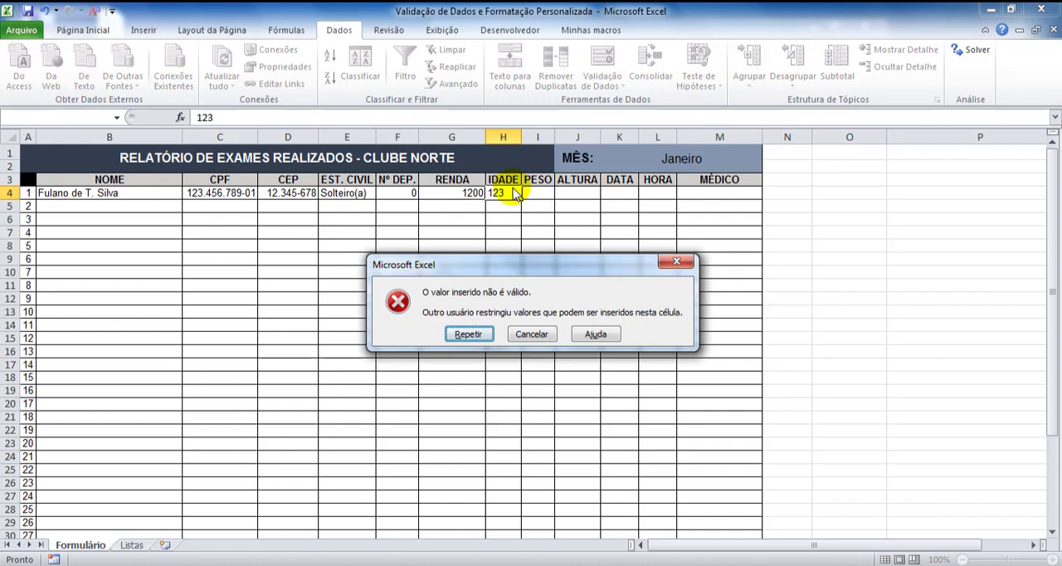
pyautogui.click(534, 336)
# Enter 23 for IDADE, 86 for PESO and 1,80 for ALTURA in row 4
pyautogui.write('23')
pyautogui.press('Tab')
pyautogui.write('86')
pyautogui.press('Tab')
pyautogui.write('1,80')
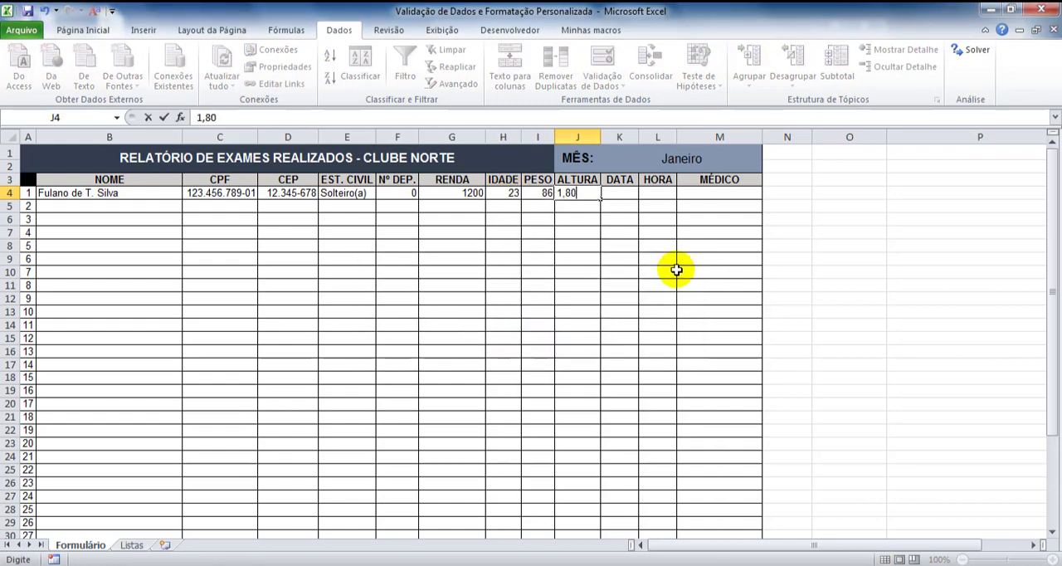
# Complete row 4 with DATA 12/01/2019, HORA 8:50 and the doctor's name under MÉDICO
pyautogui.press('Tab')
pyautogui.write('12/01/2019')
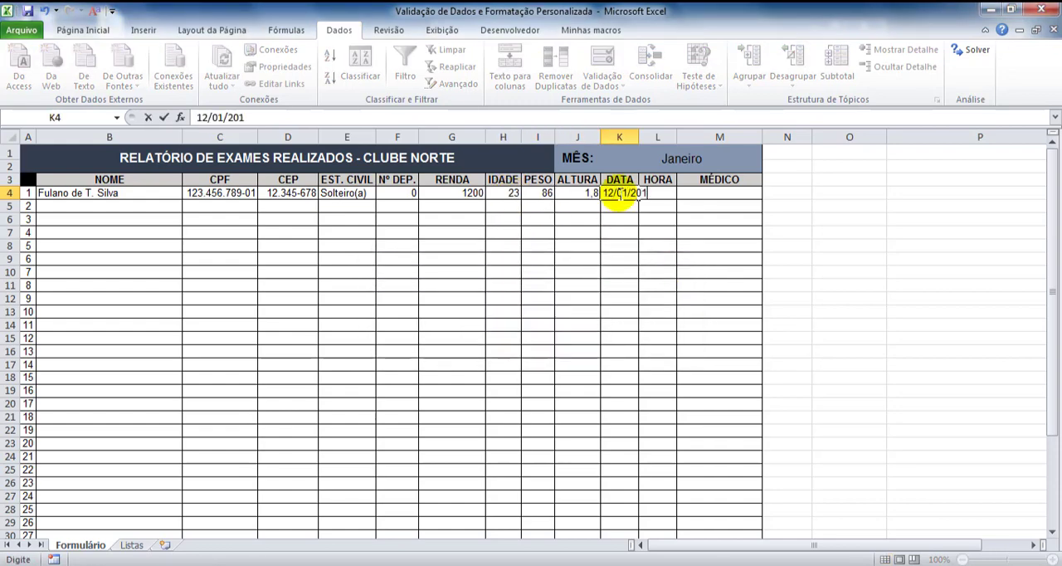
pyautogui.press('Return')
pyautogui.click(674, 192)
pyautogui.write('8')
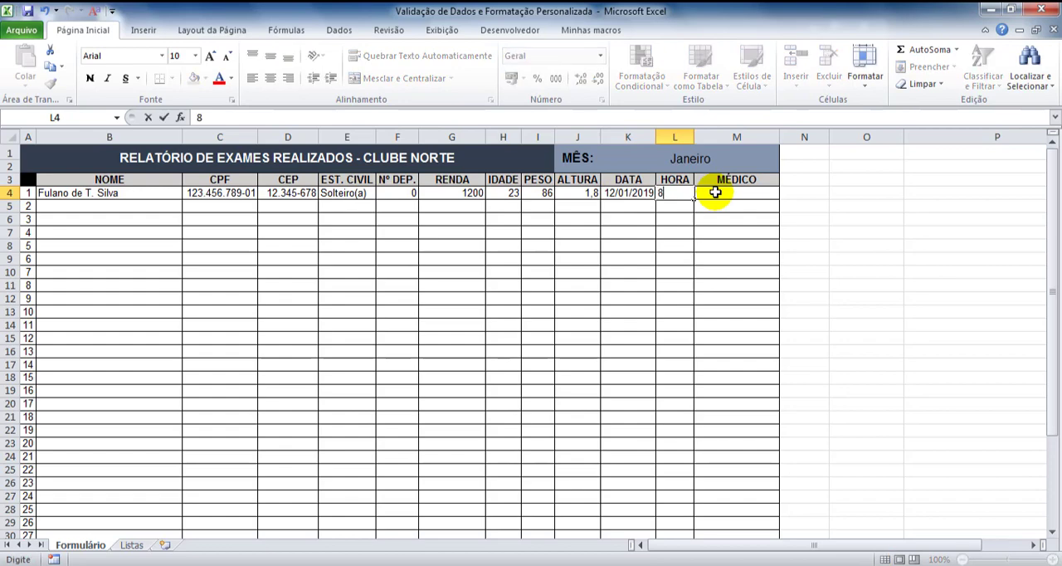
pyautogui.write(':50')
pyautogui.click(715, 192)
pyautogui.write('Beltrano')
pyautogui.press('Return')
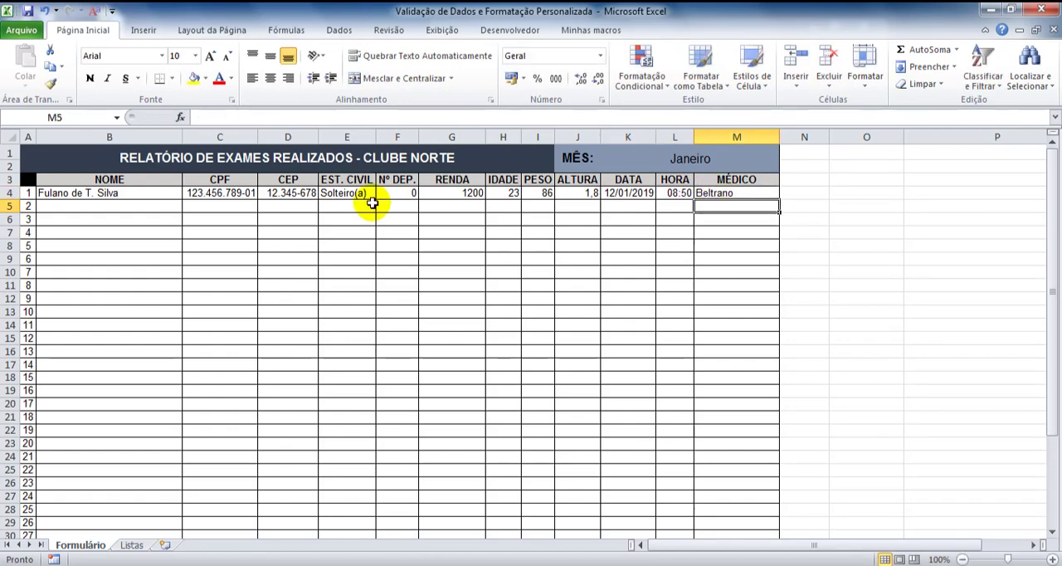